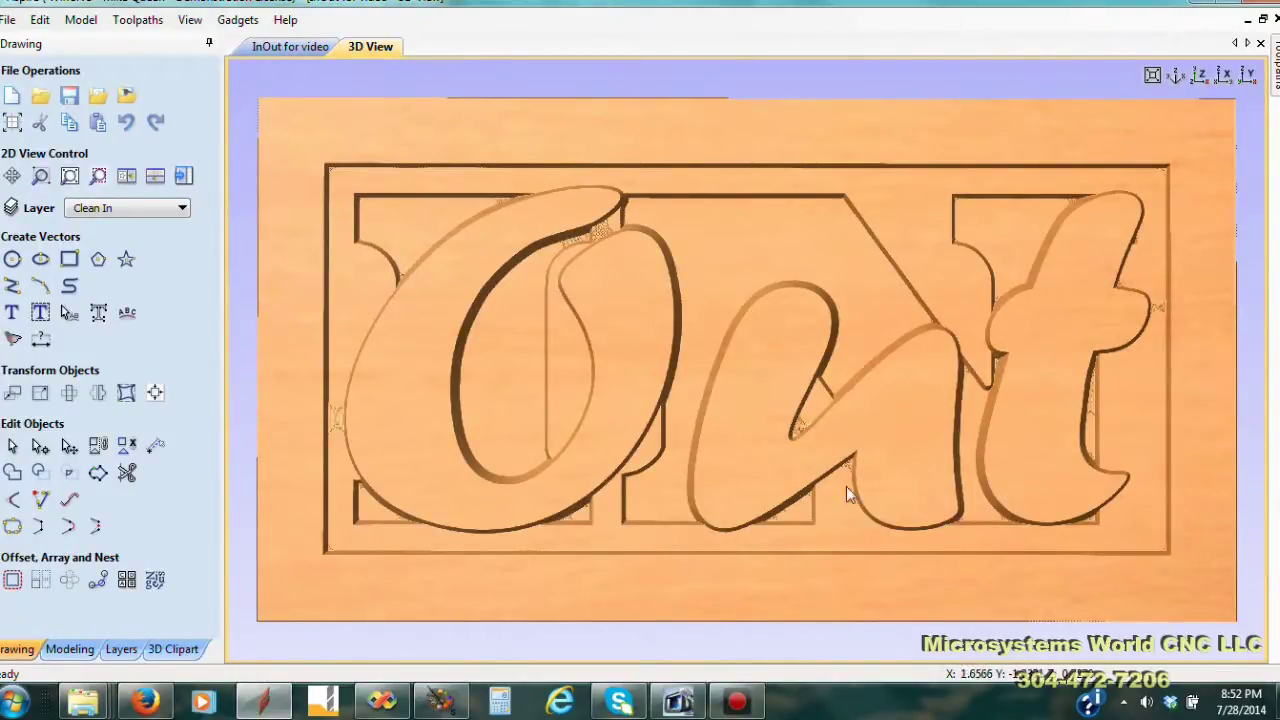
# Tilt the carved sign in an isometric view, then return to the top-down view.
pyautogui.click(1177, 77)
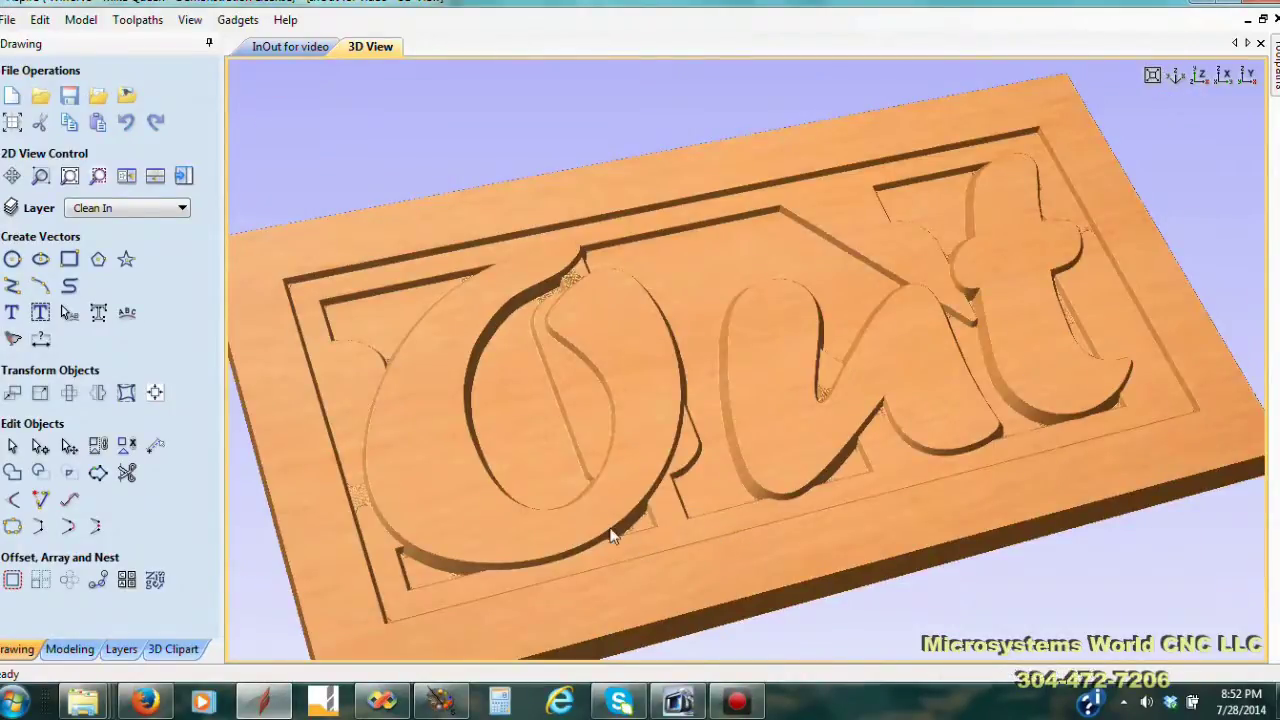
pyautogui.moveTo(552, 575); pyautogui.dragTo(597, 603)
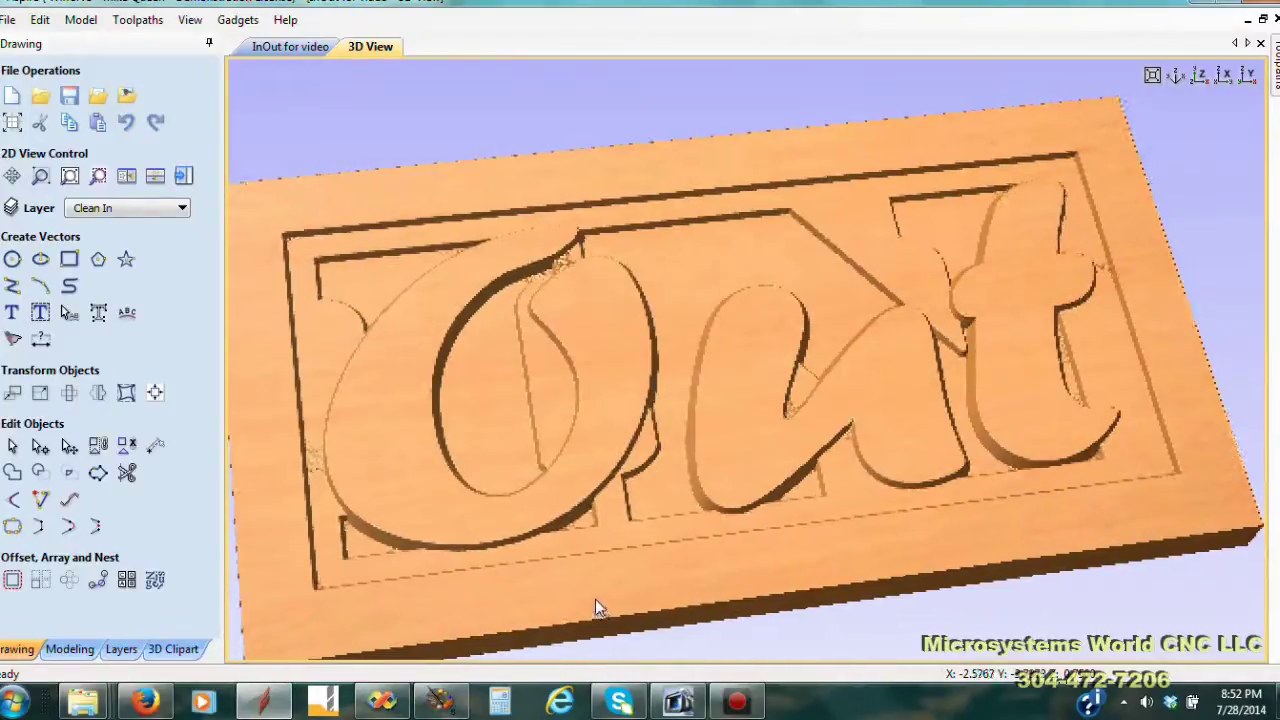
pyautogui.click(1199, 76)
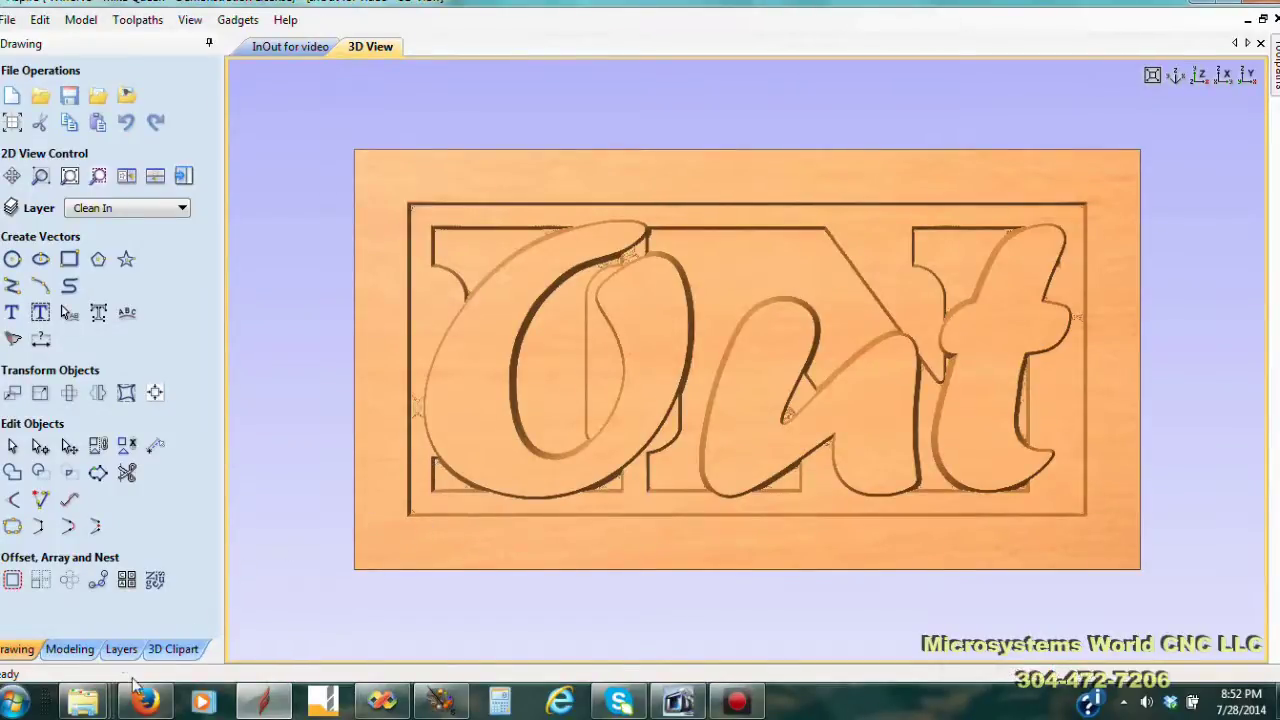
# Check the YouTube video list, return to Aspire, and bring up the Preview Toolpaths panel.
pyautogui.click(147, 705)
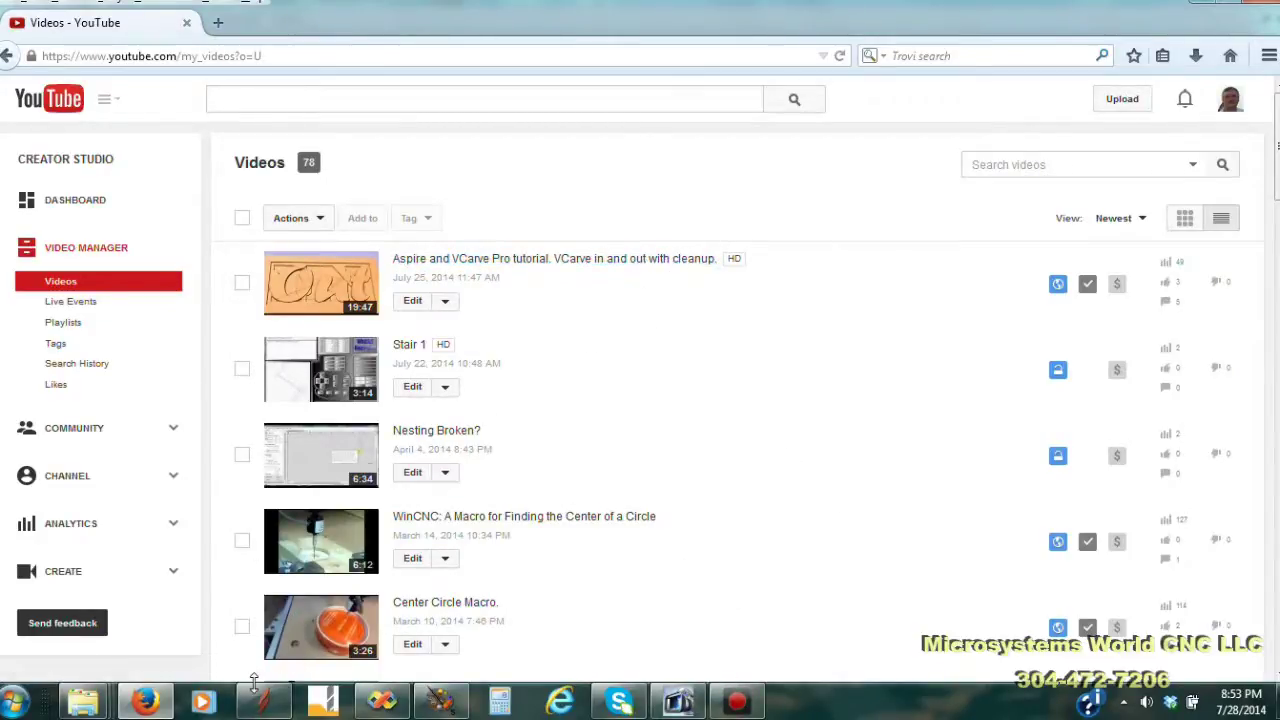
pyautogui.click(279, 707)
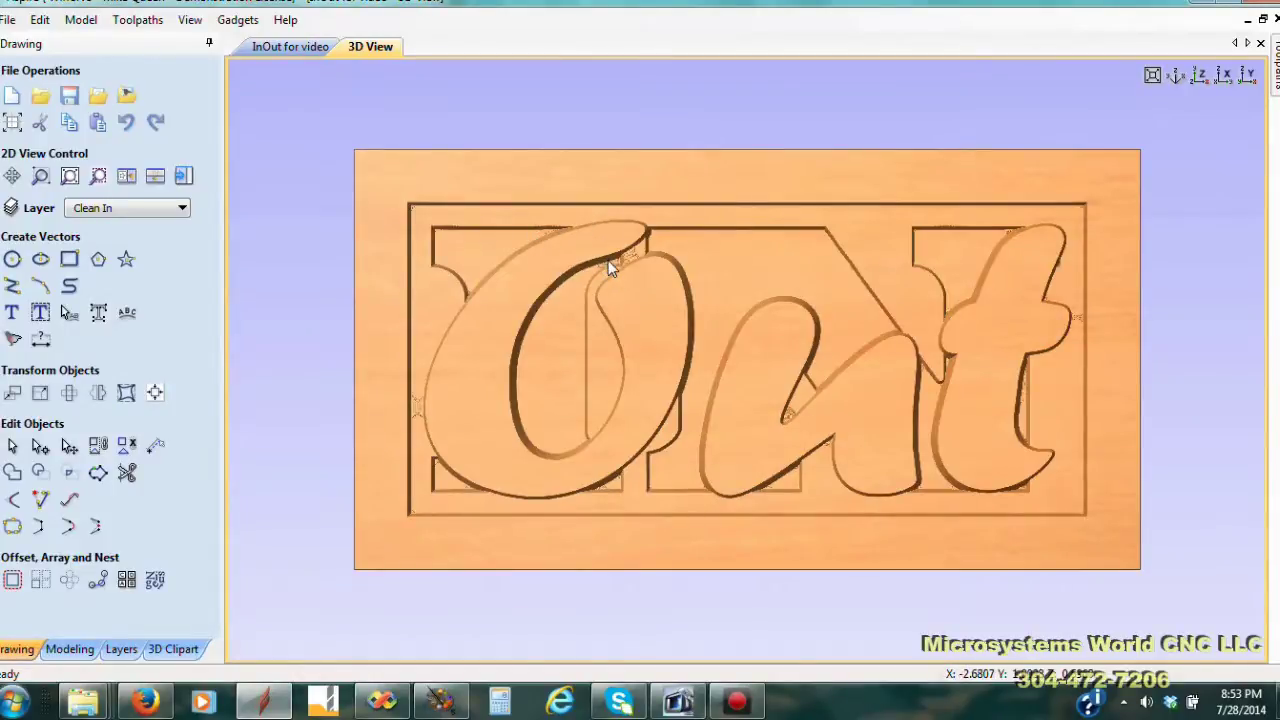
pyautogui.scroll(4, 610, 268)
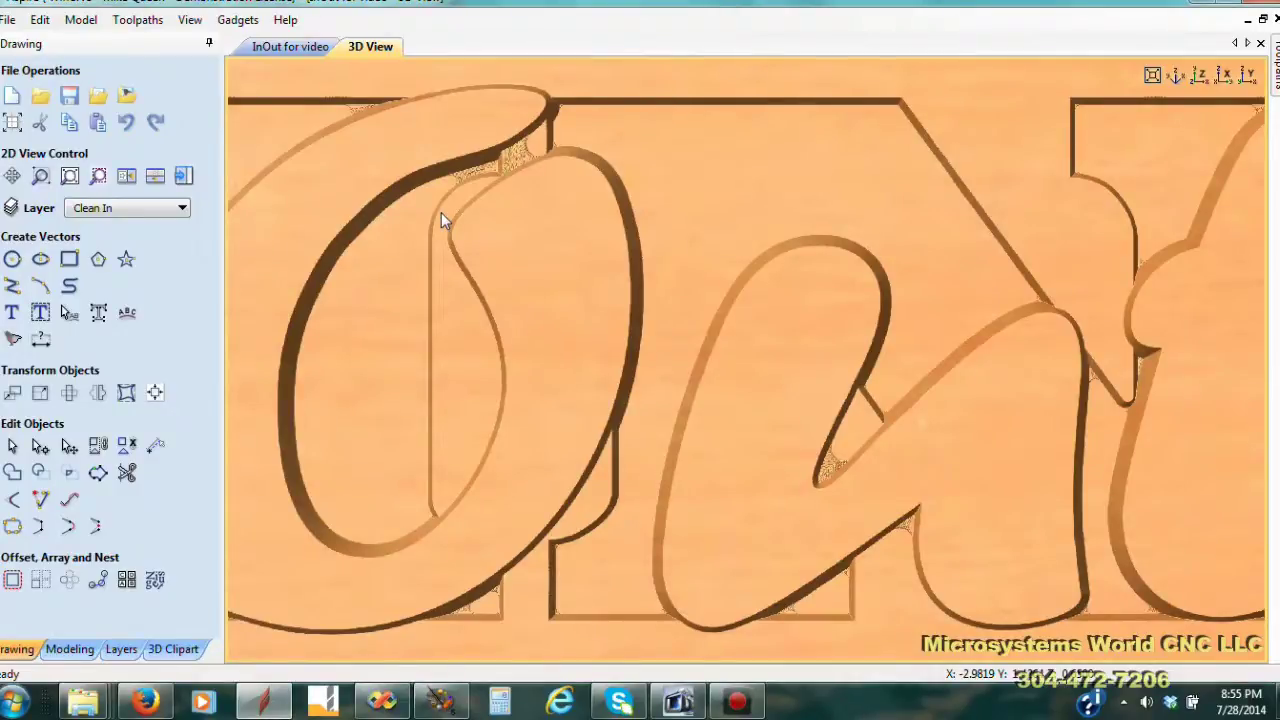
pyautogui.scroll(-2, 790, 190)
pyautogui.press('F12')
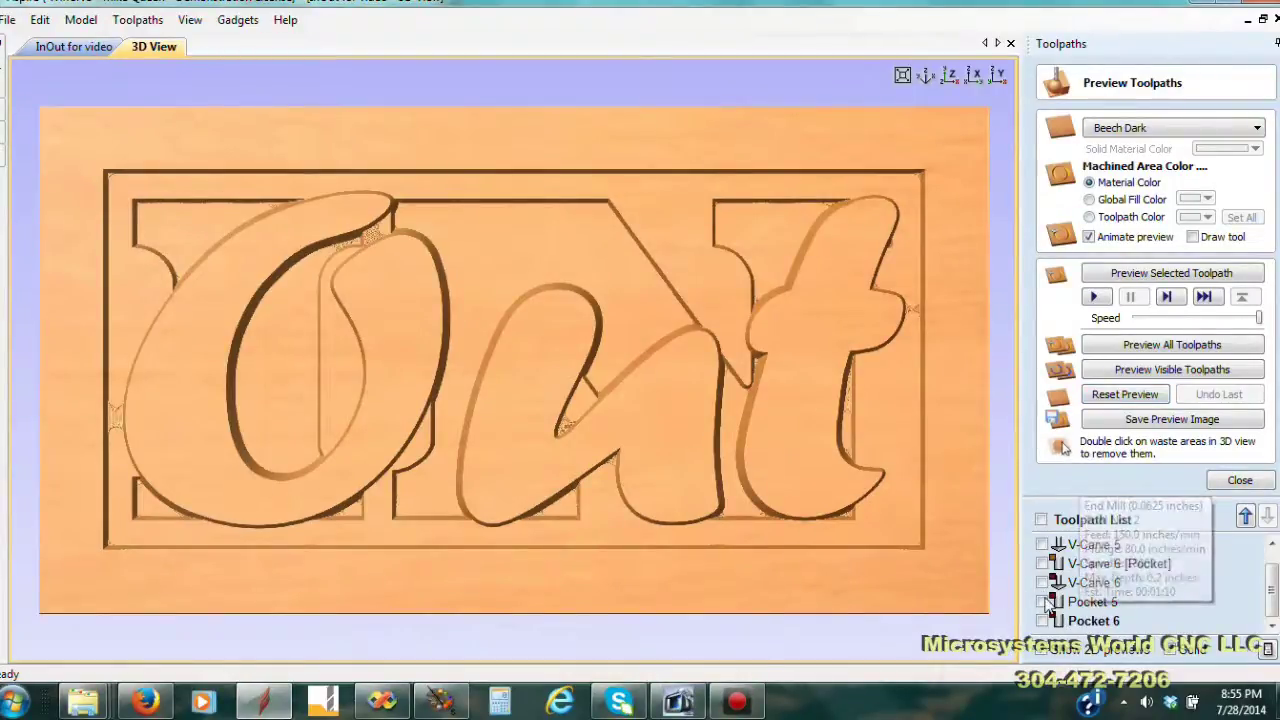
# Show Pocket 5 over the carving, then zoom in and rotate to inspect the corners.
pyautogui.click(1043, 602)
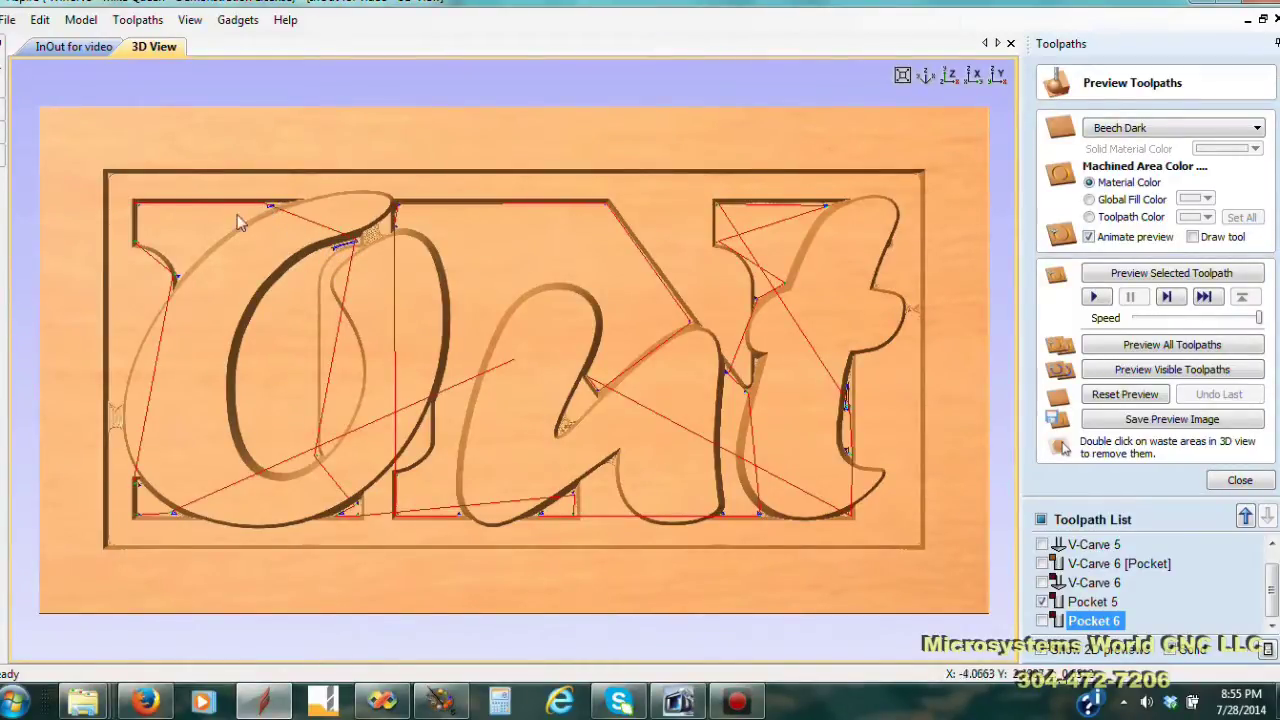
pyautogui.scroll(1, 355, 220)
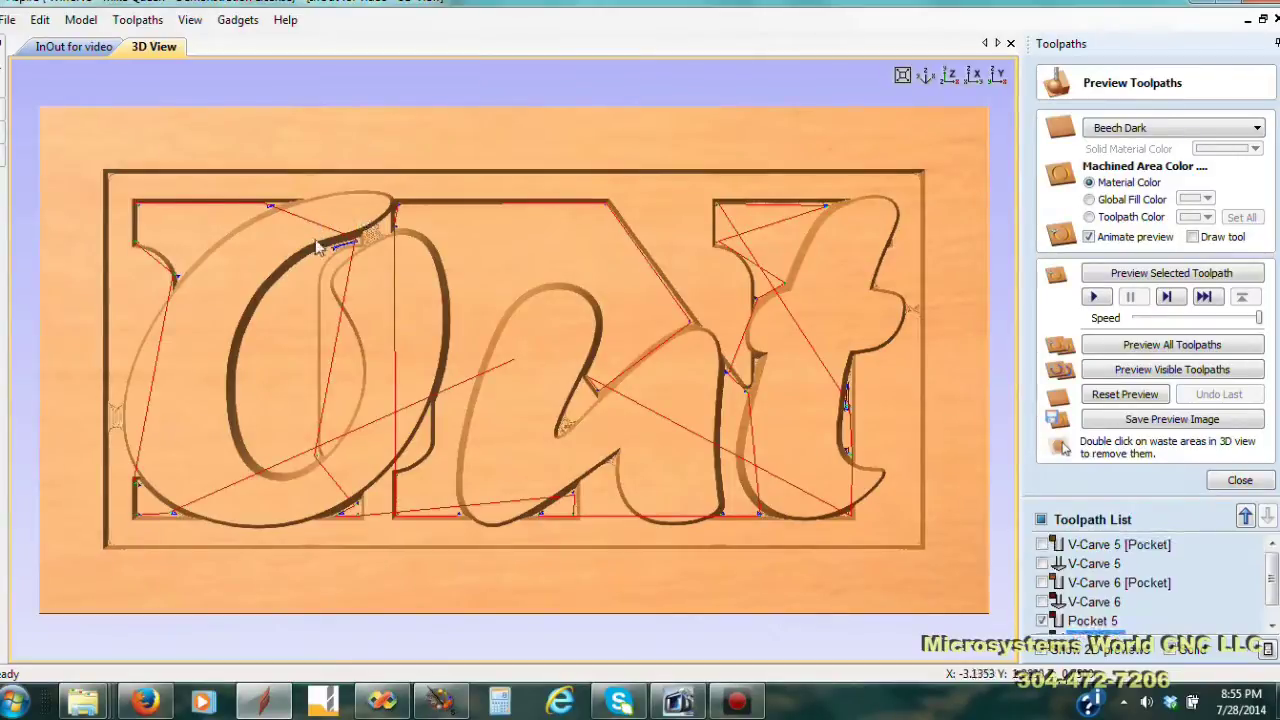
pyautogui.scroll(10, 318, 248)
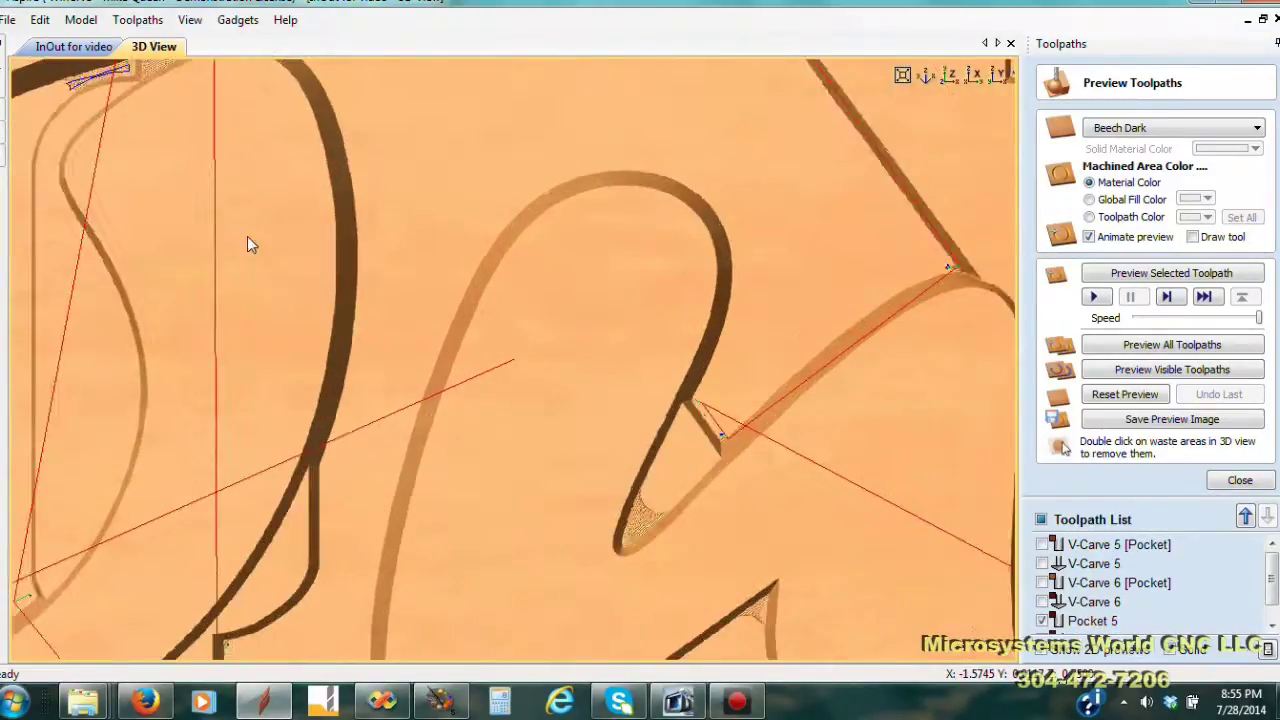
pyautogui.moveTo(188, 224); pyautogui.dragTo(598, 445)
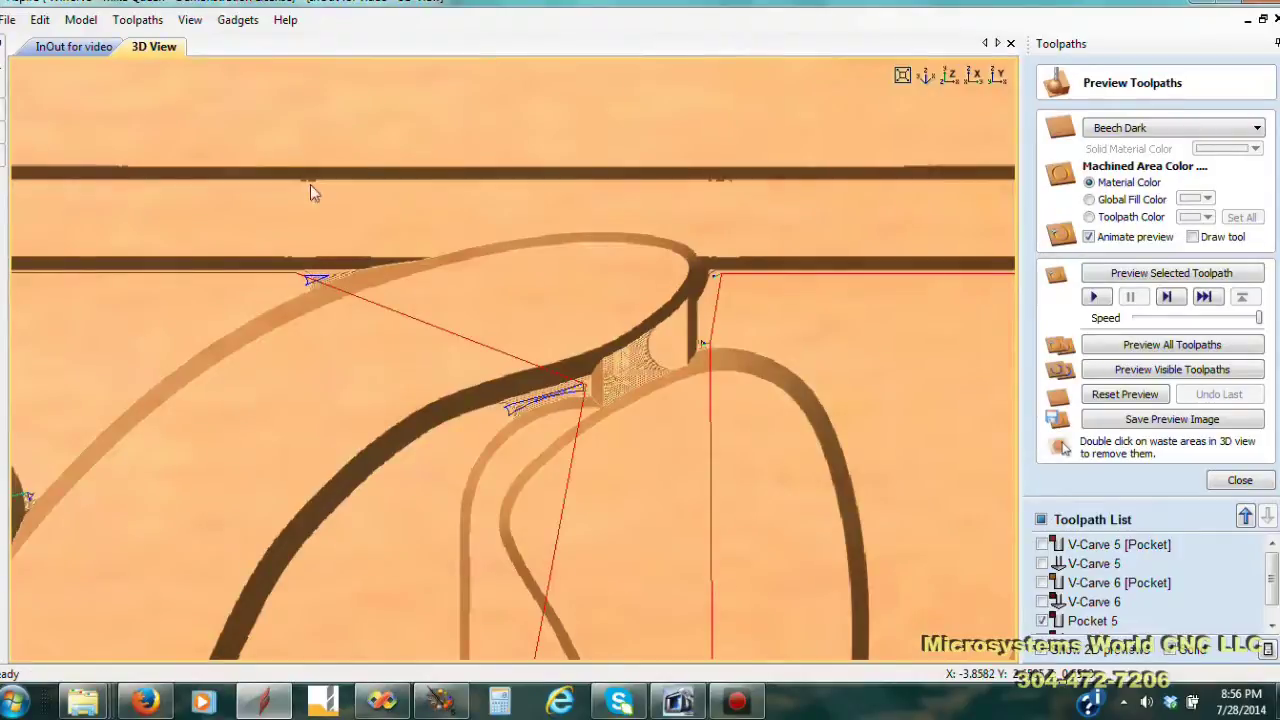
# Switch to the 'InOut for video' 2D drawing, fit the material, and zoom onto the letter corners.
pyautogui.click(83, 50)
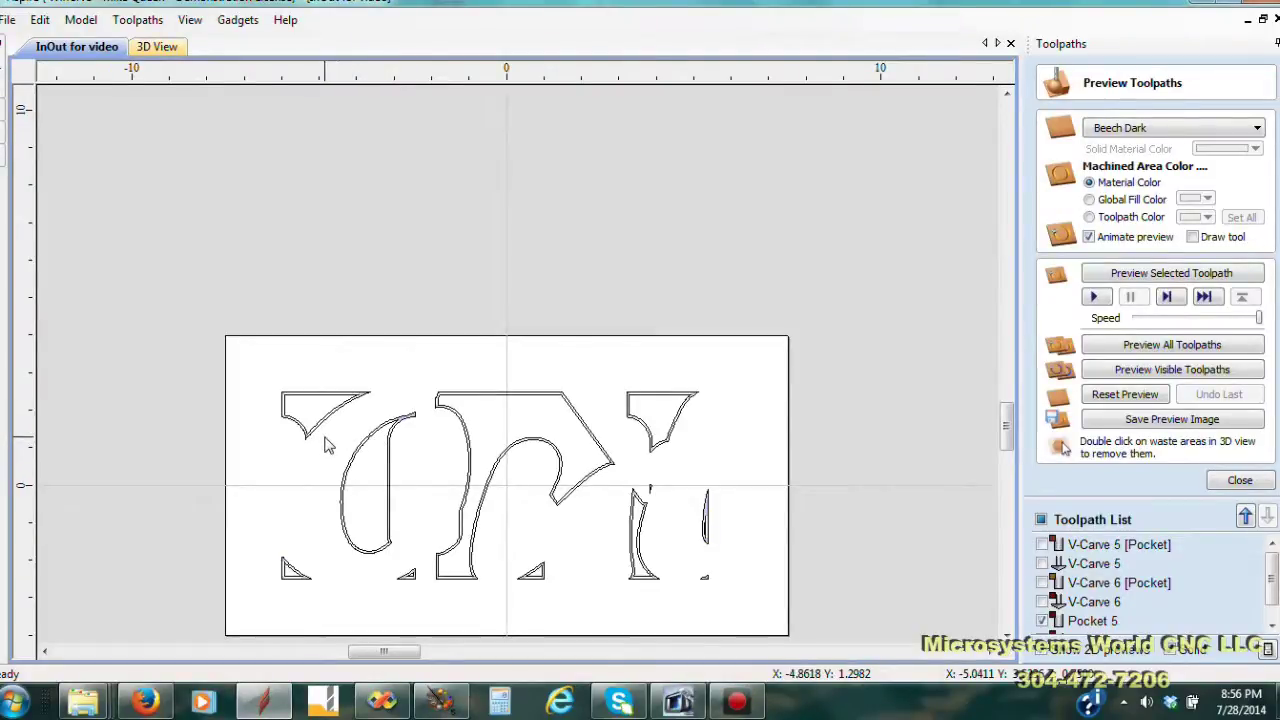
pyautogui.press('F6')
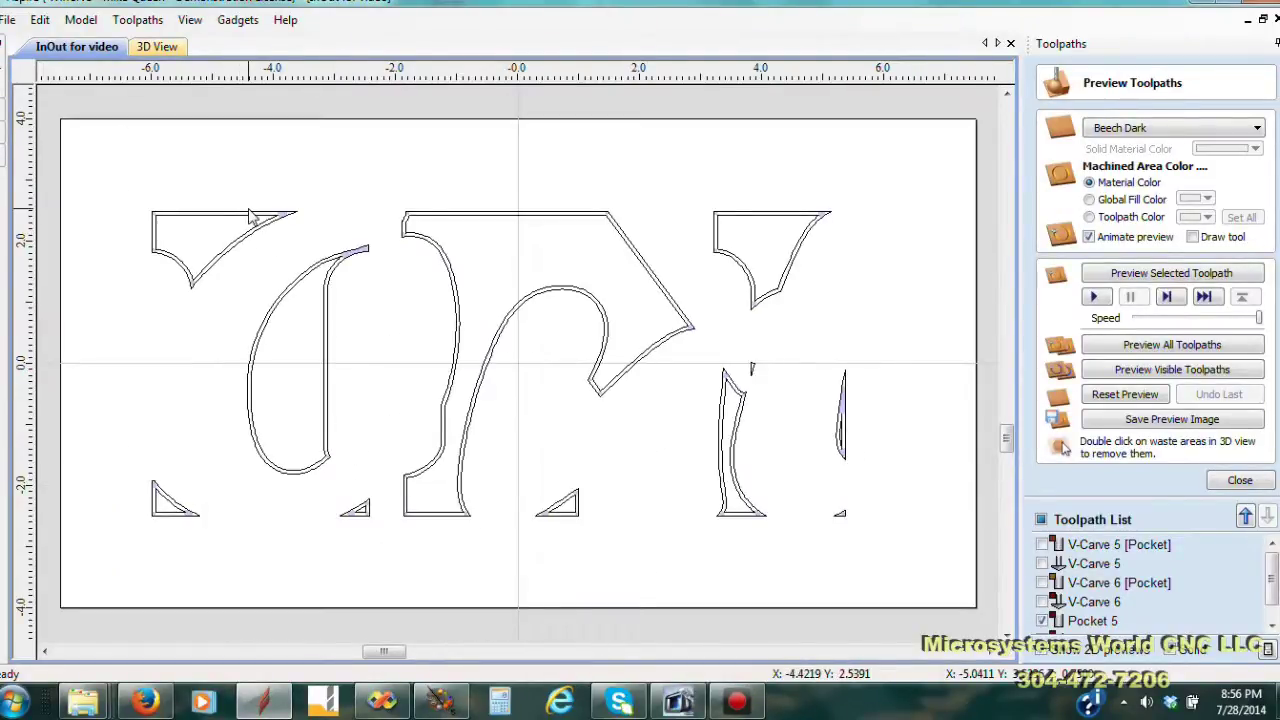
pyautogui.scroll(3, 250, 214)
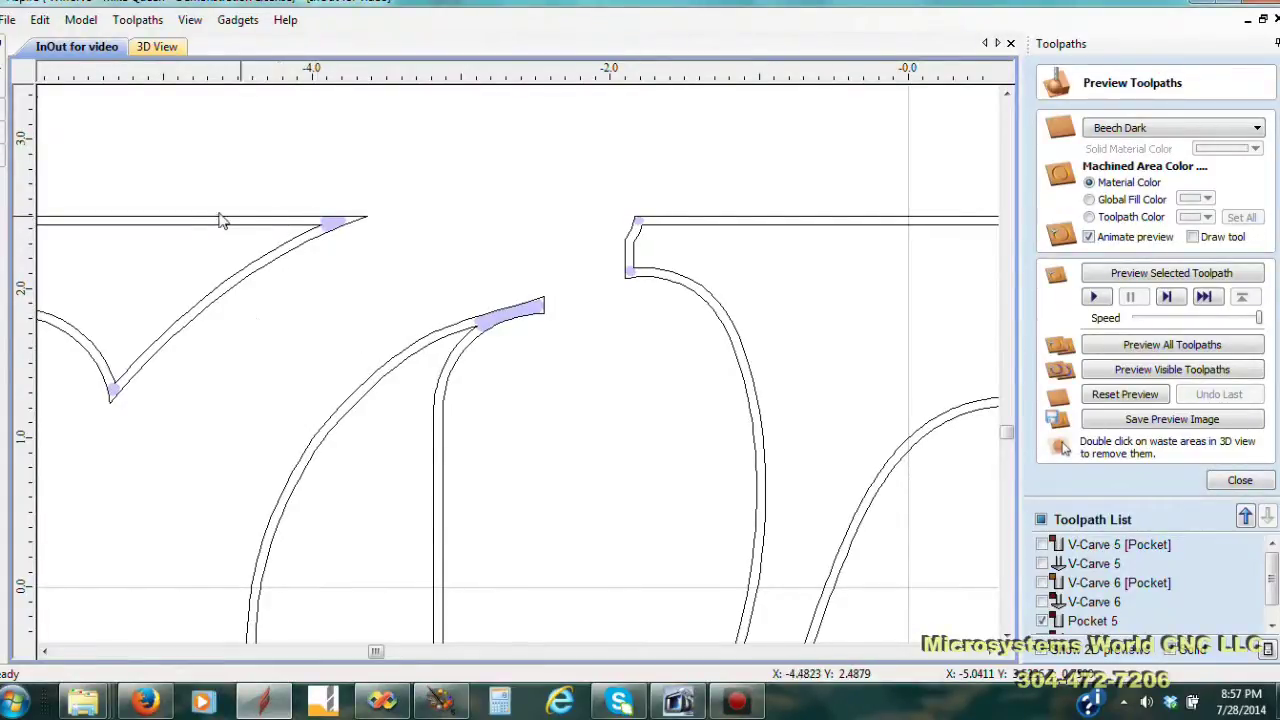
pyautogui.scroll(-3, 274, 389)
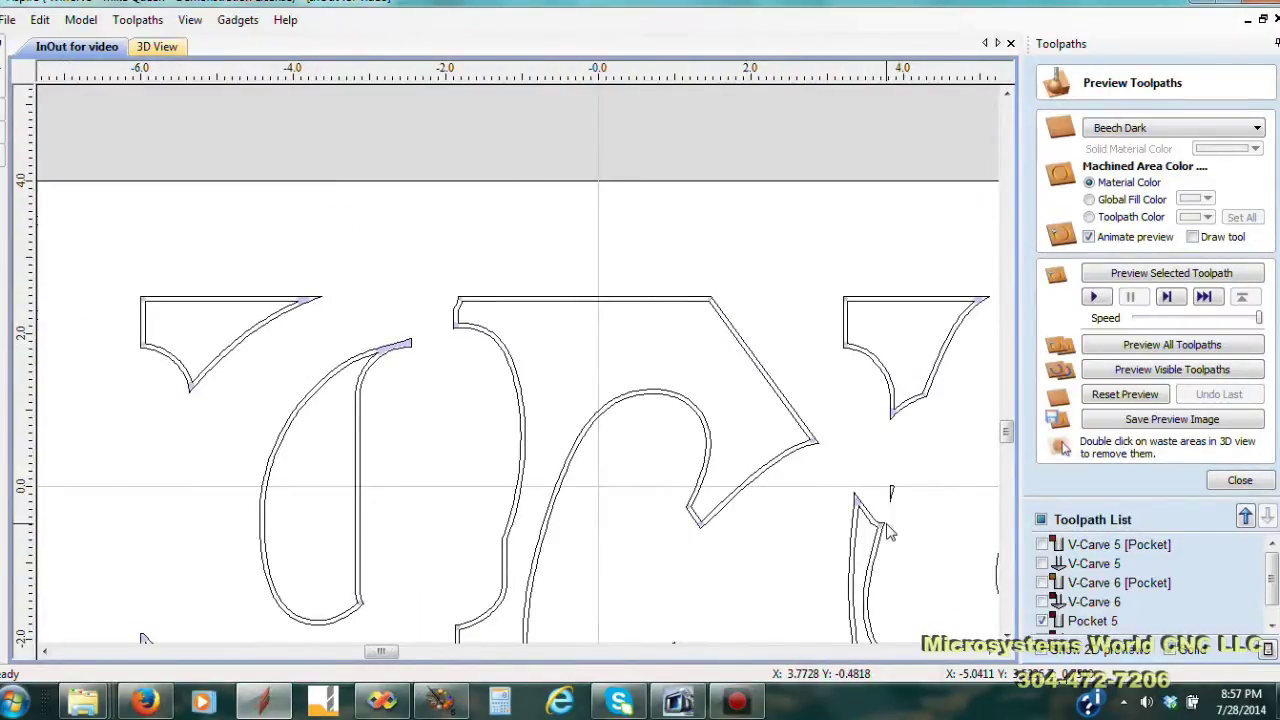
# Zoom around the 2D view to check each corner pocket, then open the layers list.
pyautogui.scroll(5, 890, 533)
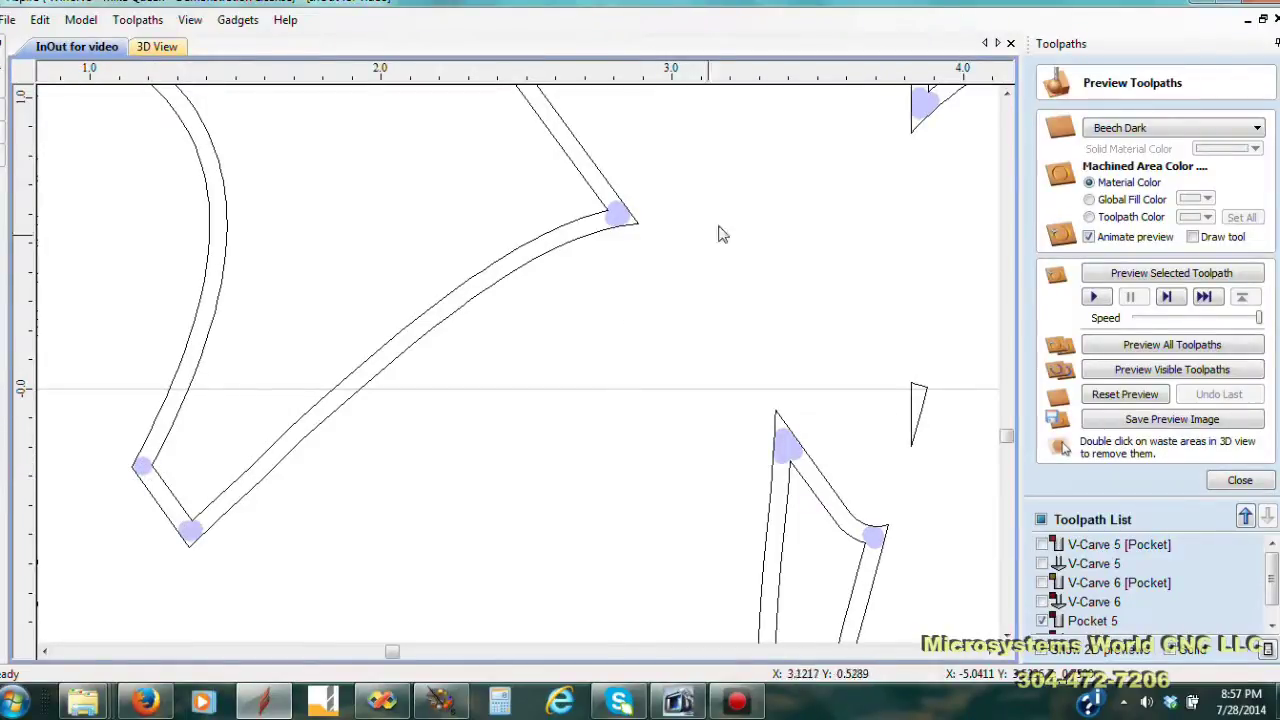
pyautogui.scroll(-3, 725, 315)
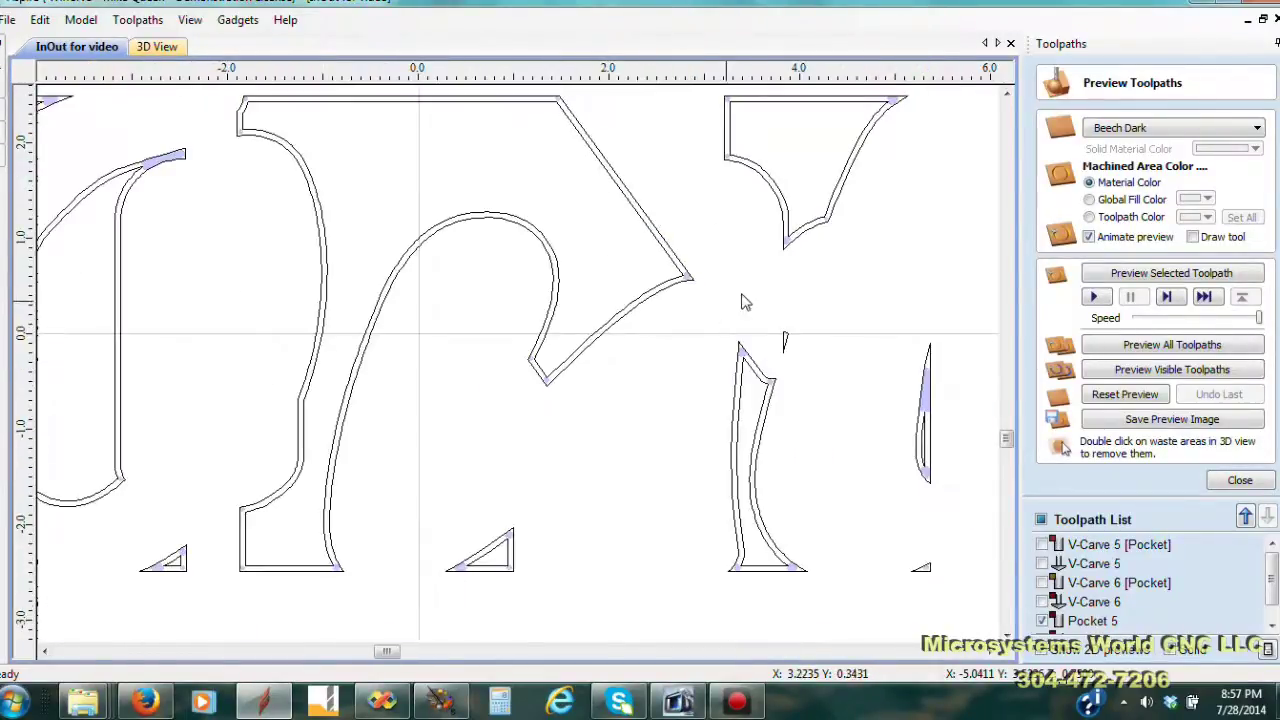
pyautogui.scroll(3, 785, 225)
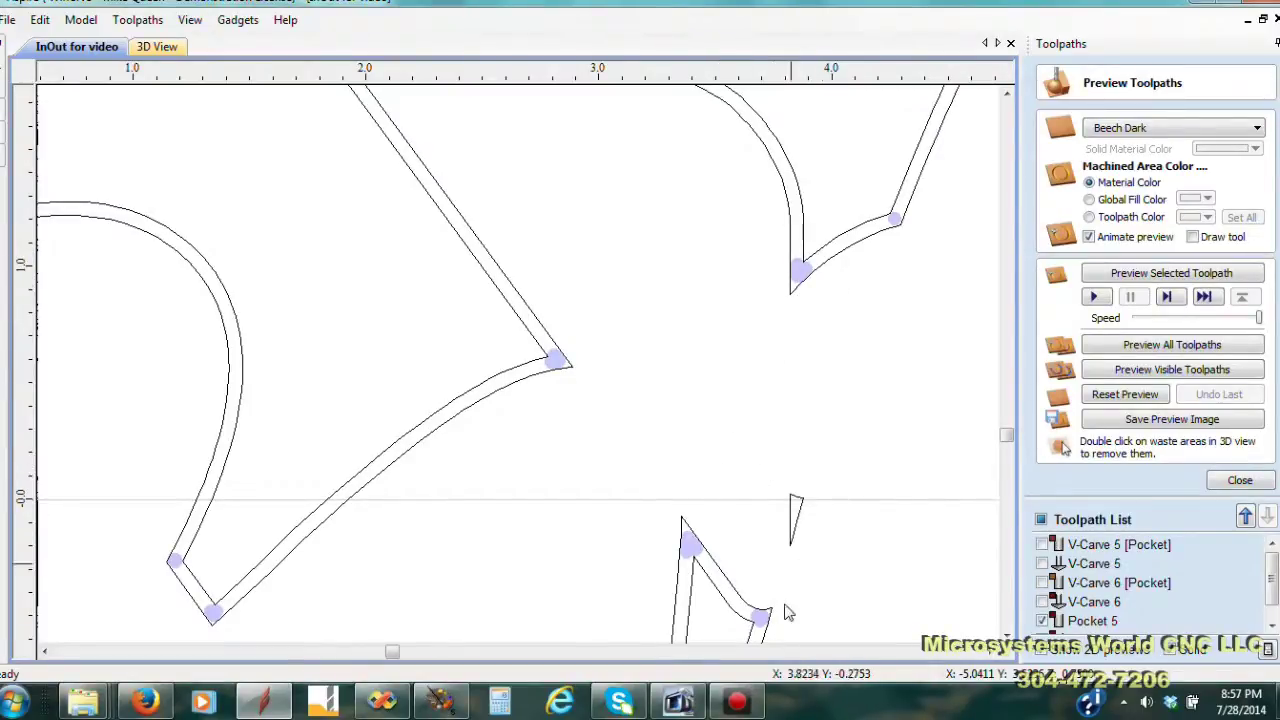
pyautogui.scroll(-3, 790, 505)
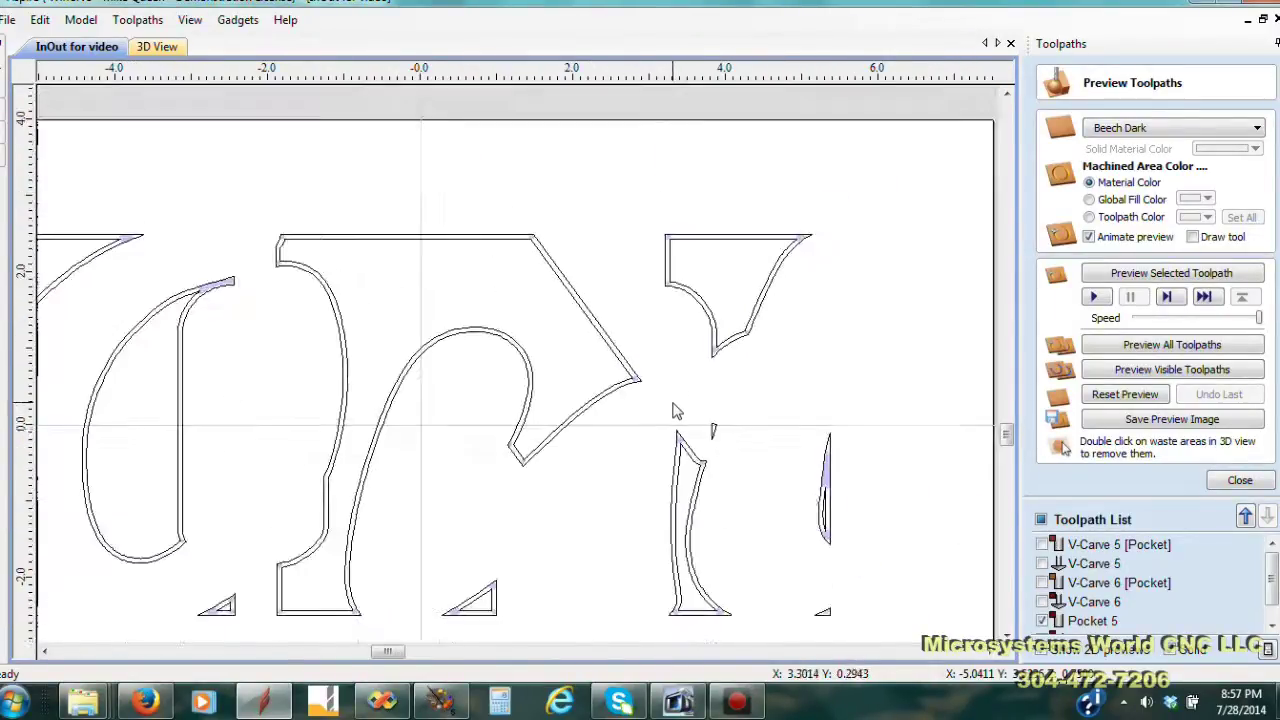
pyautogui.scroll(3, 838, 482)
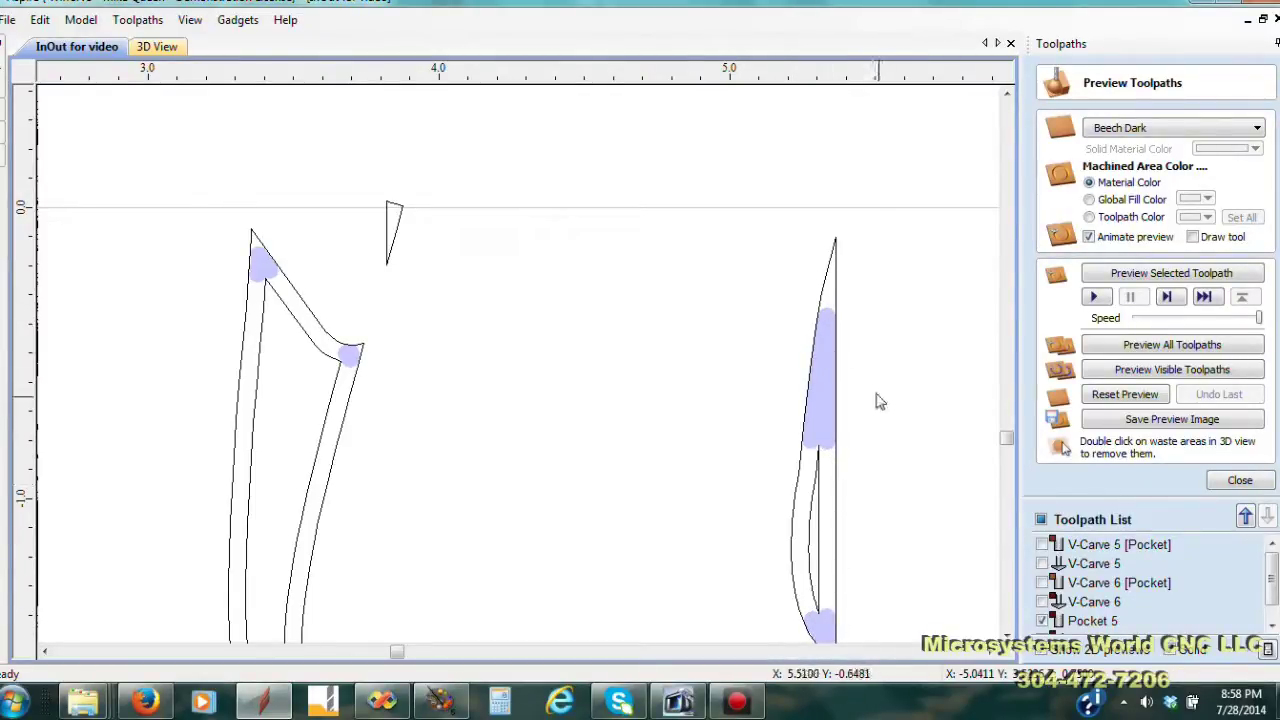
pyautogui.scroll(-3, 494, 300)
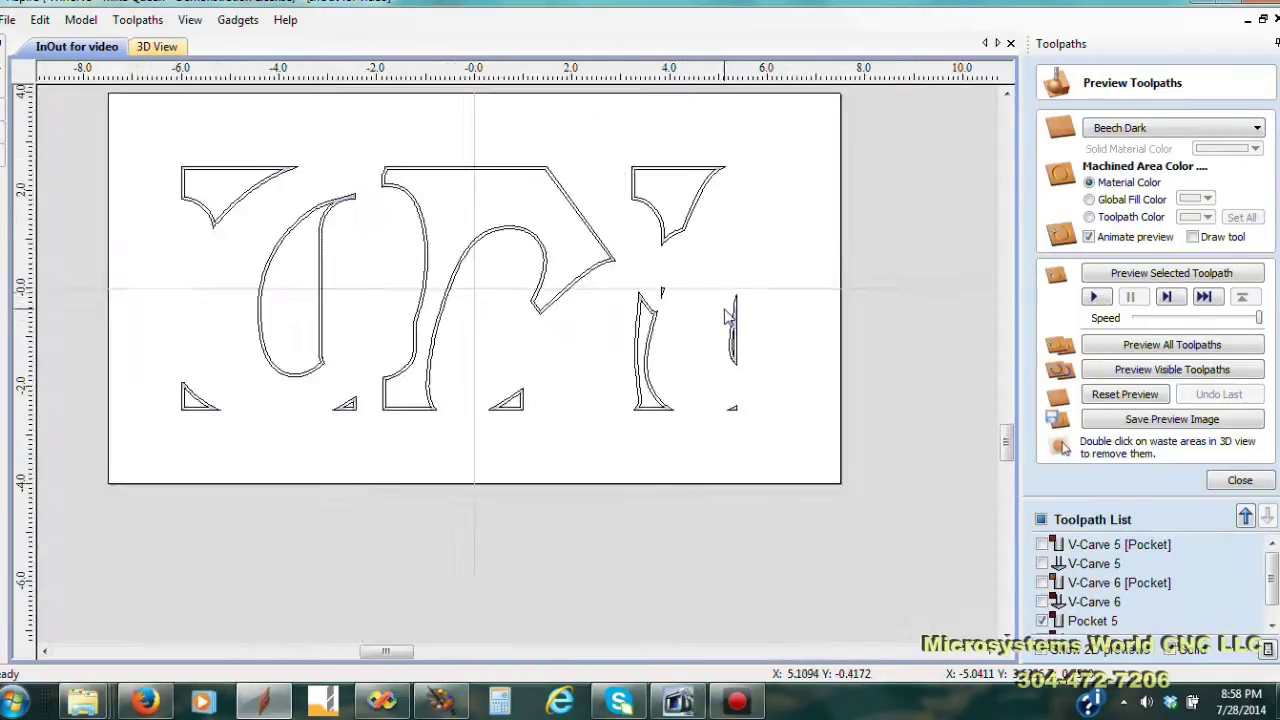
pyautogui.scroll(1, 716, 163)
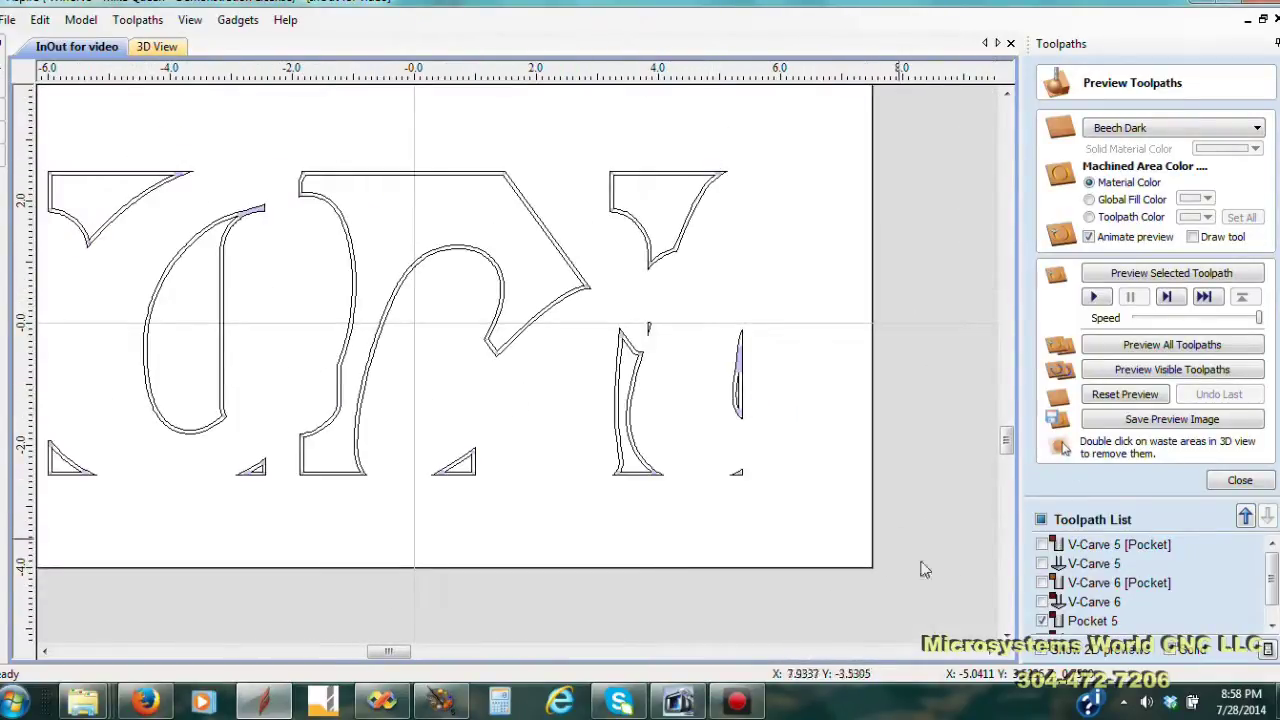
pyautogui.moveTo(1047, 625)
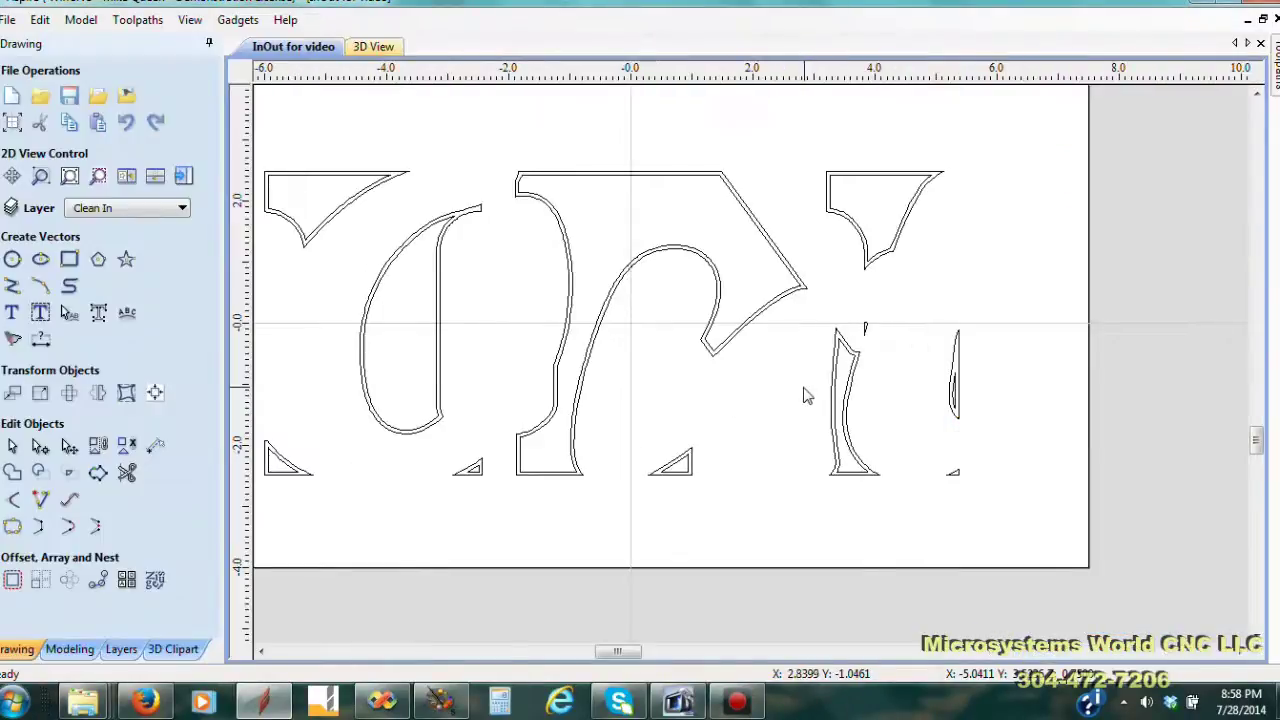
pyautogui.click(182, 208)
pyautogui.click(77, 292)
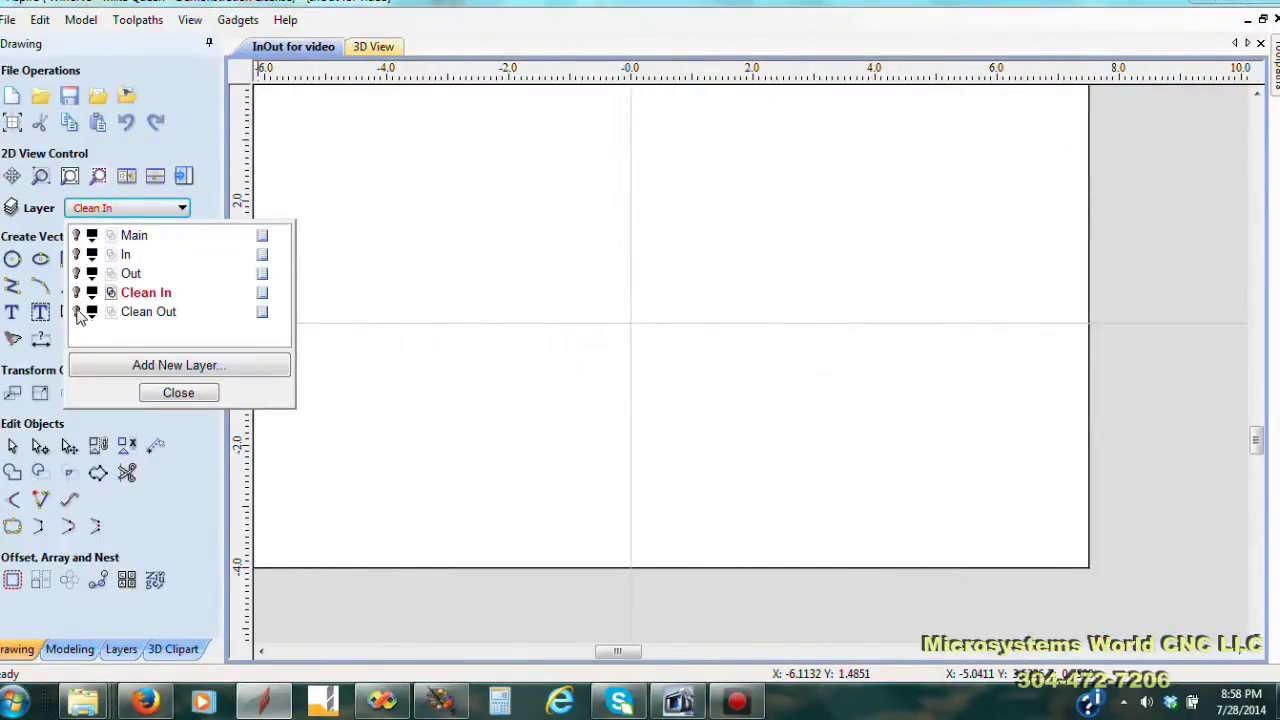
pyautogui.click(76, 312)
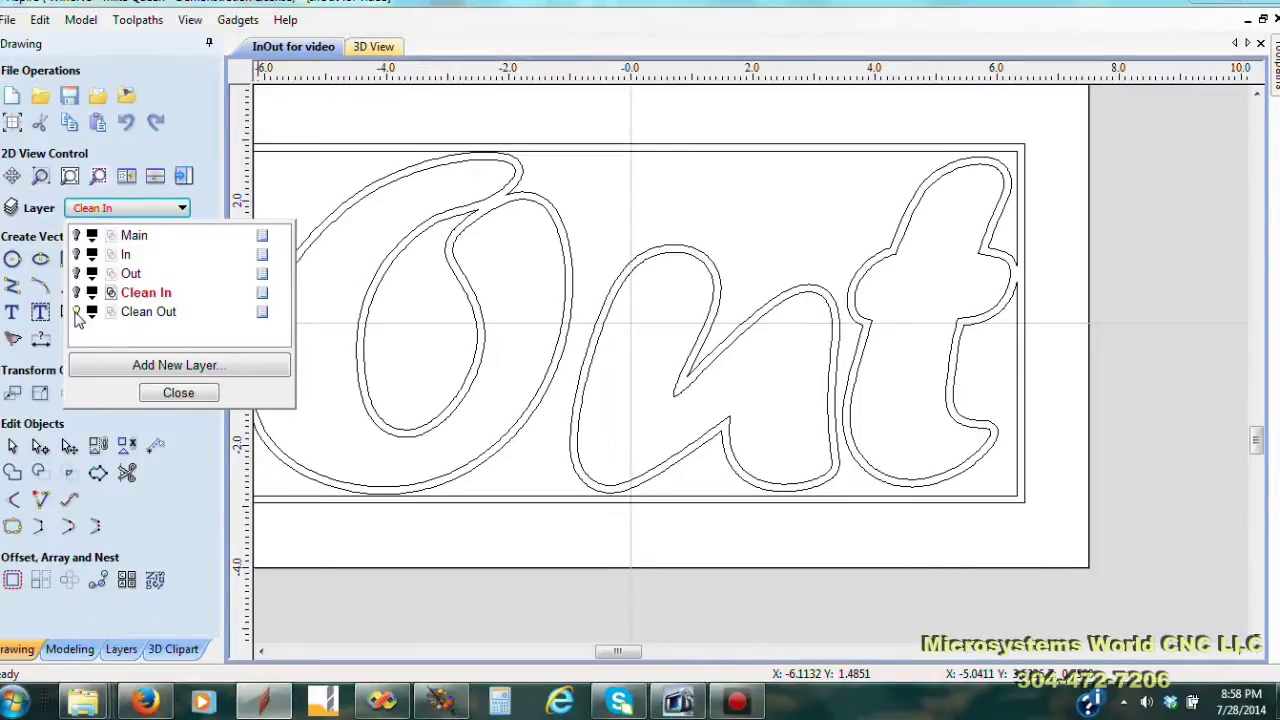
pyautogui.click(195, 391)
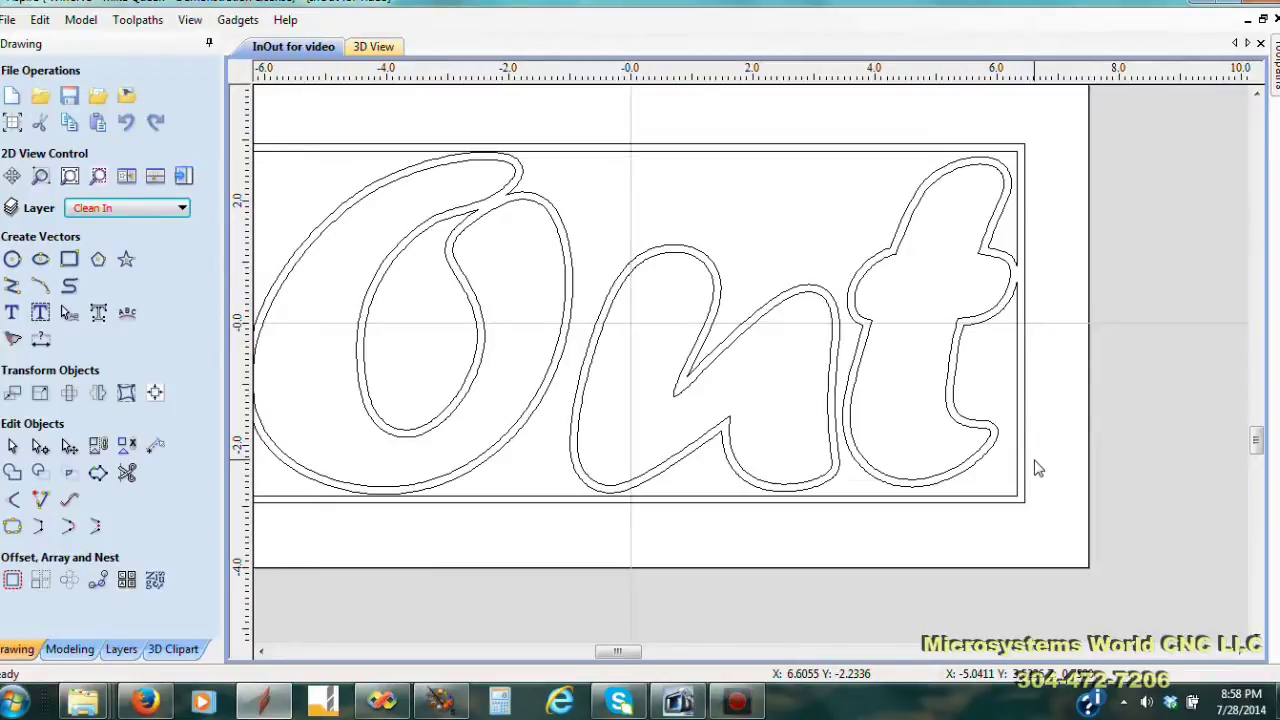
# Reopen the toolpath preview, show only Pocket 6, and fit the material sheet in view.
pyautogui.press('F12')
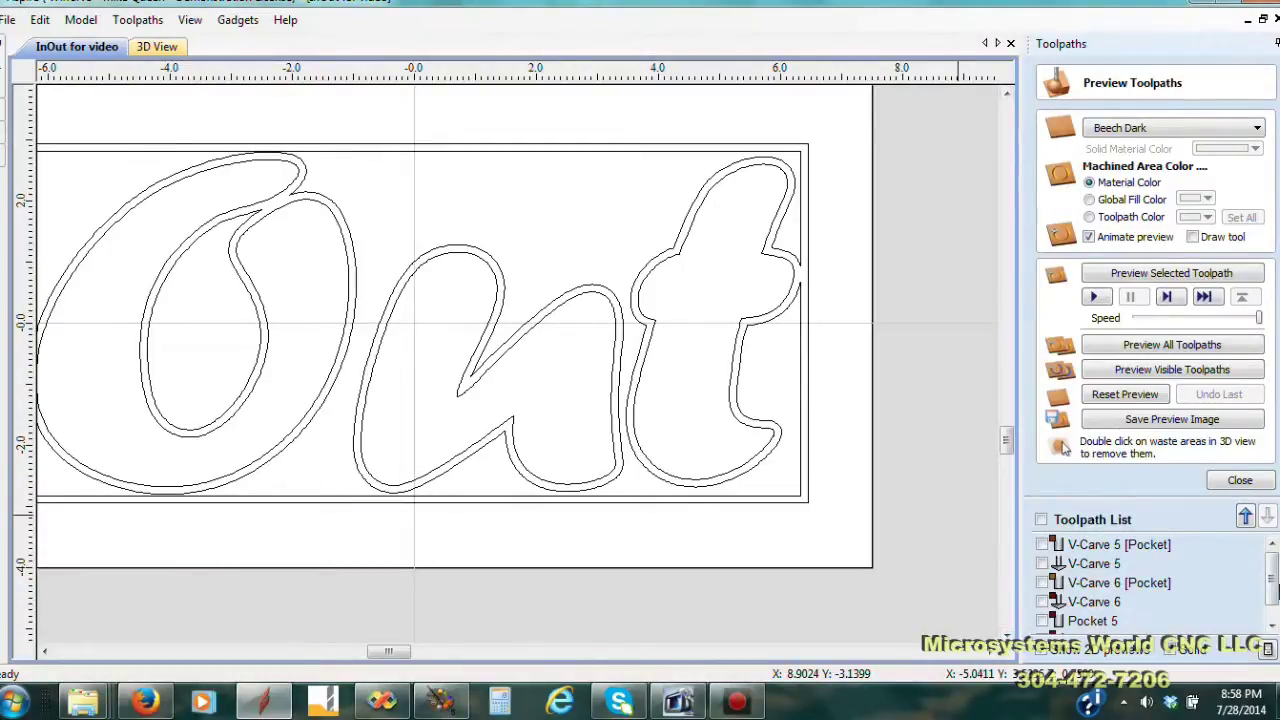
pyautogui.scroll(-1, 1276, 590)
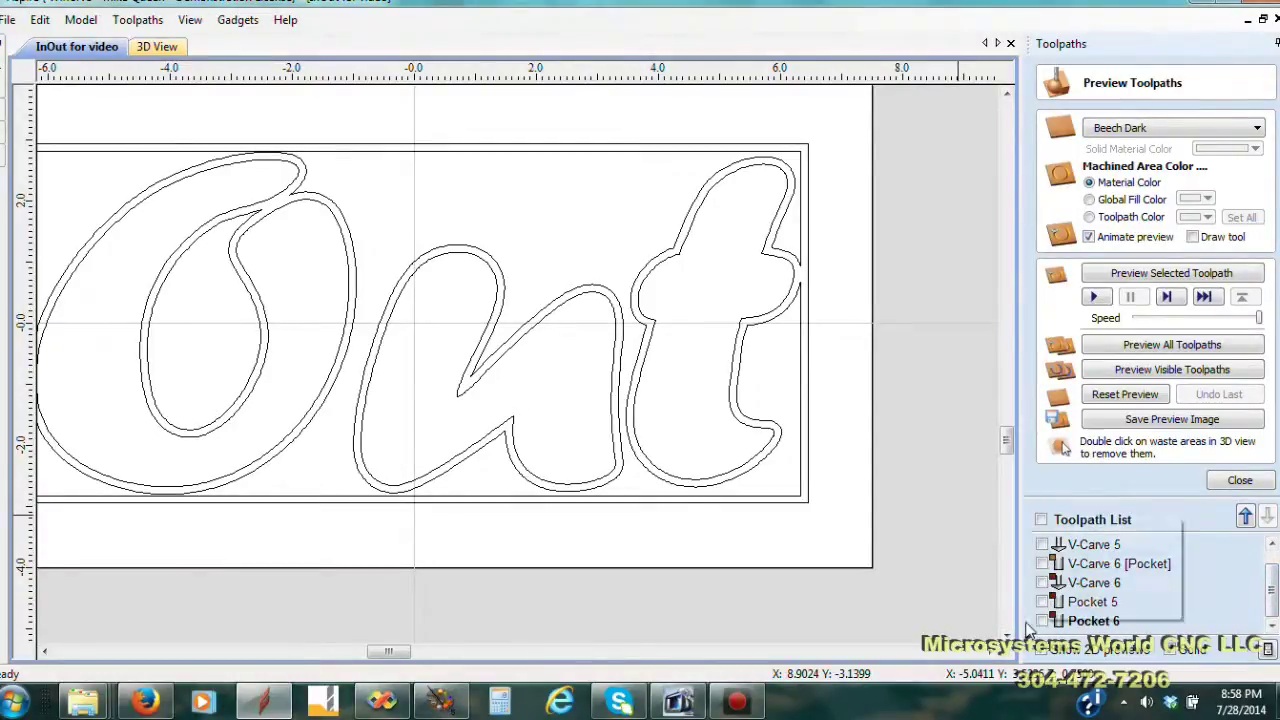
pyautogui.click(1093, 621)
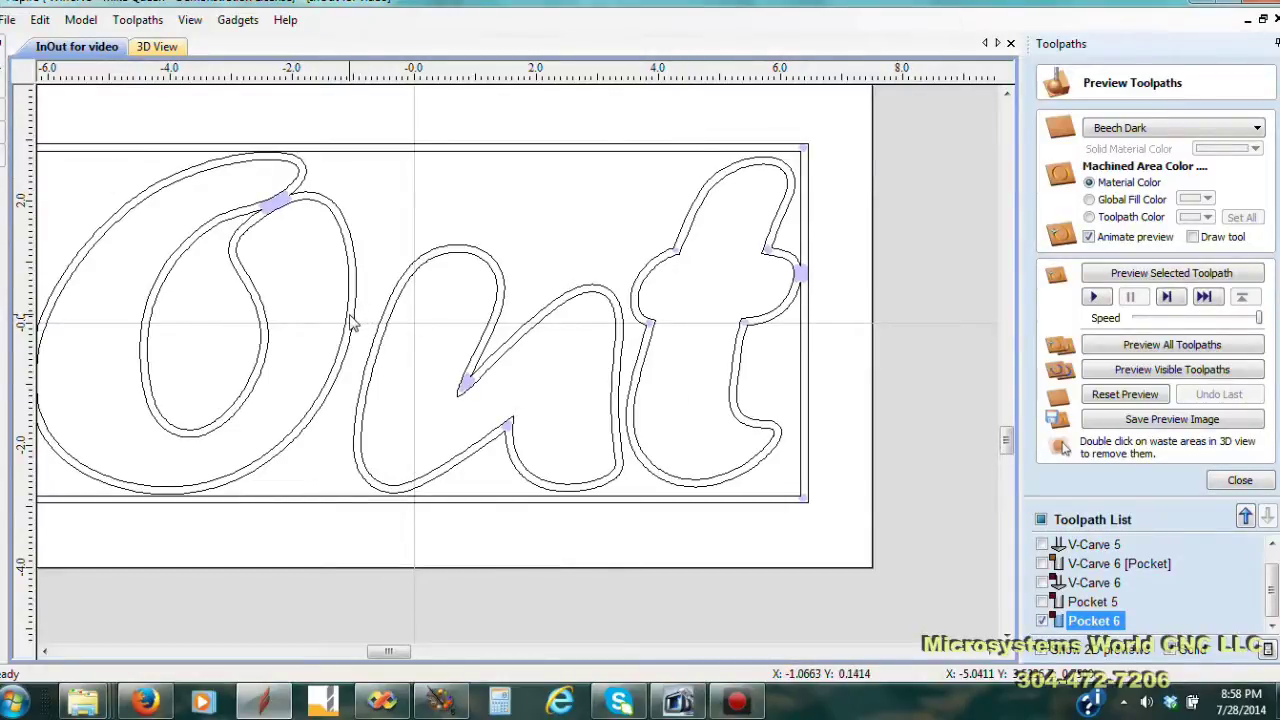
pyautogui.press('F5')
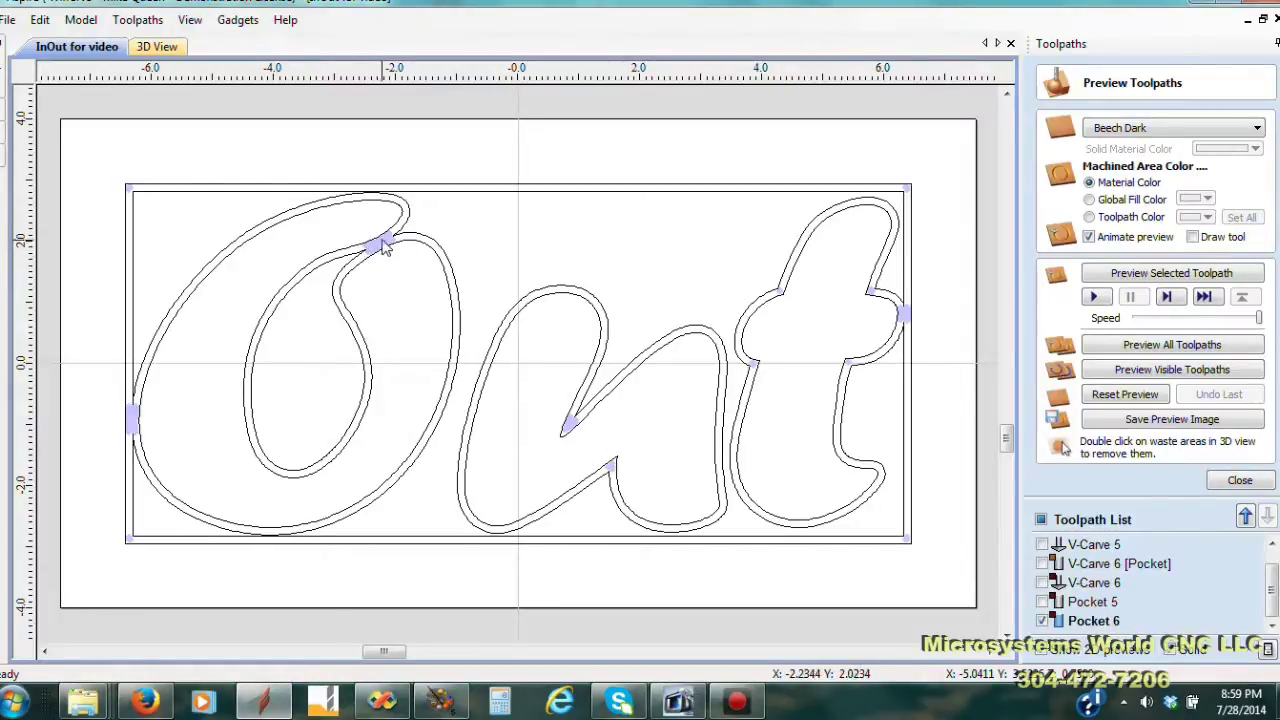
pyautogui.scroll(4, 372, 247)
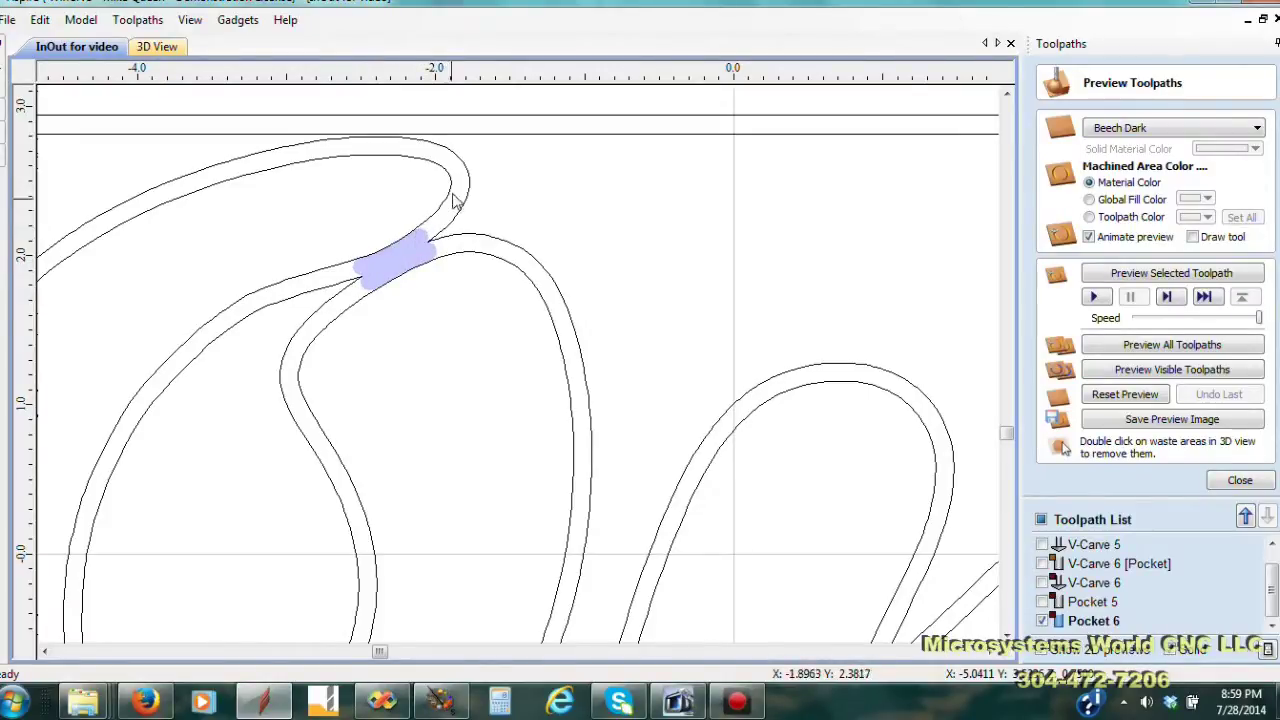
pyautogui.scroll(-4, 340, 300)
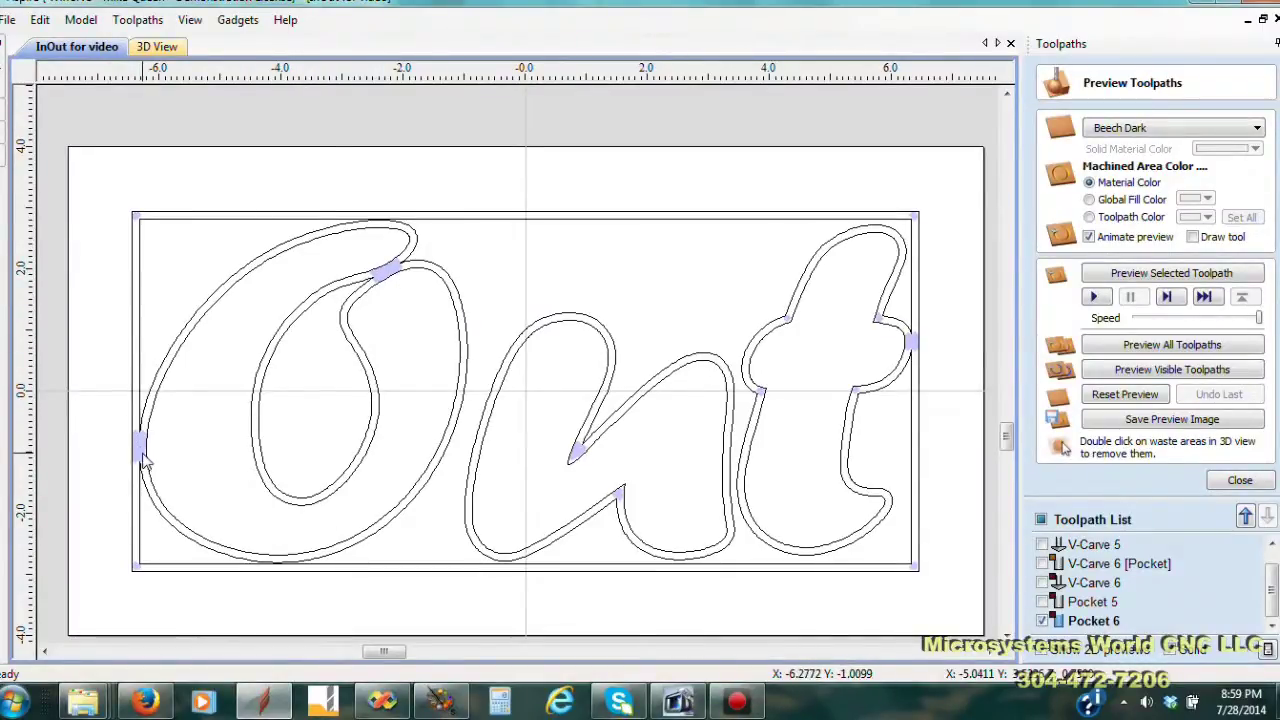
pyautogui.scroll(3, 143, 460)
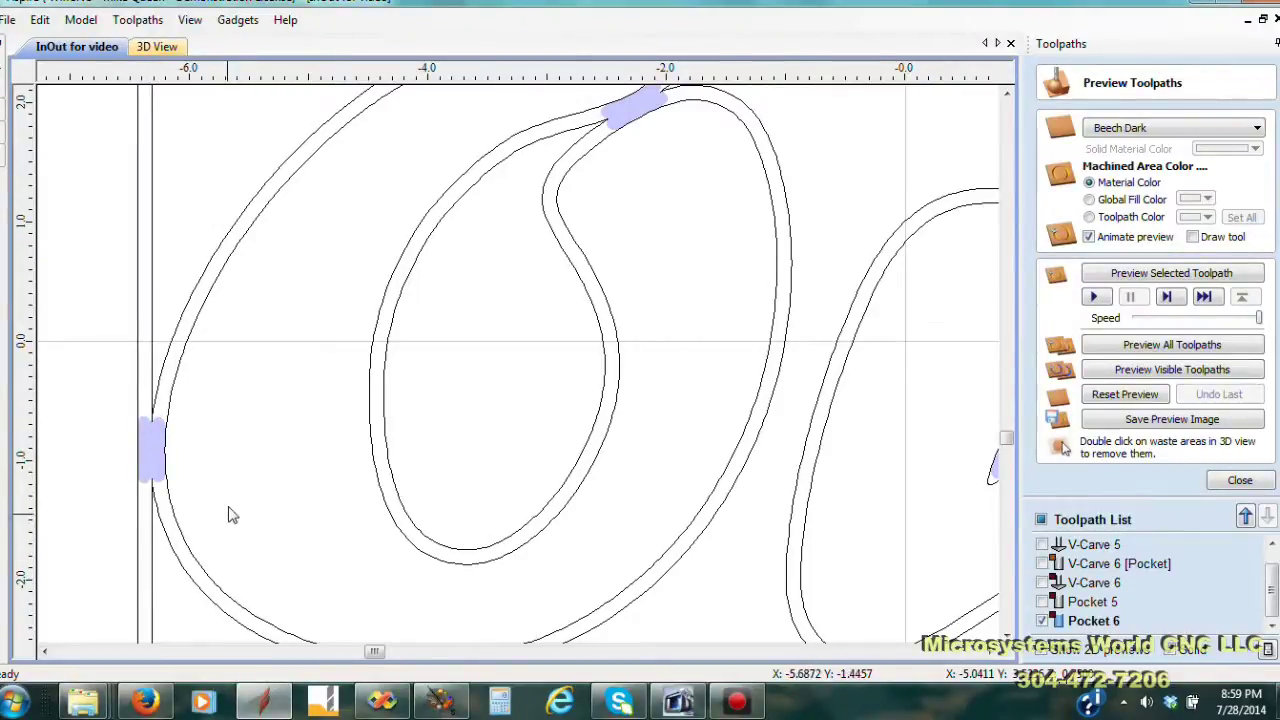
pyautogui.scroll(-3, 229, 515)
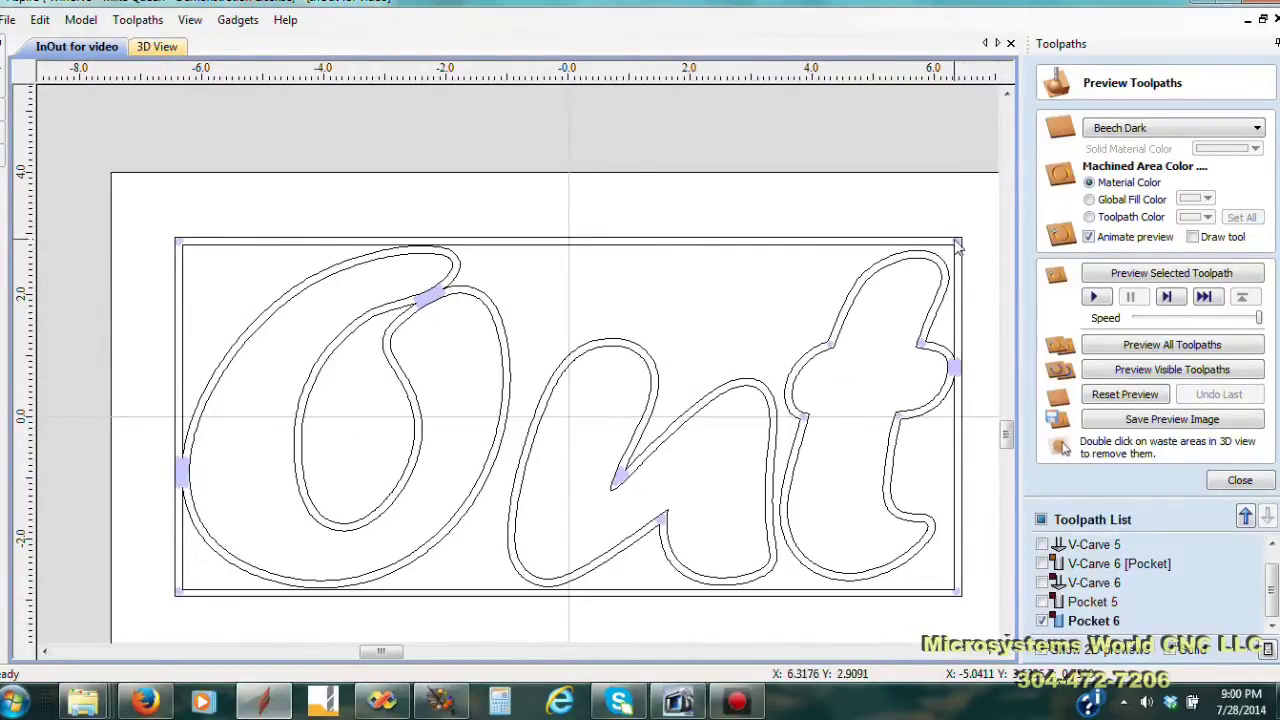
pyautogui.scroll(4, 966, 366)
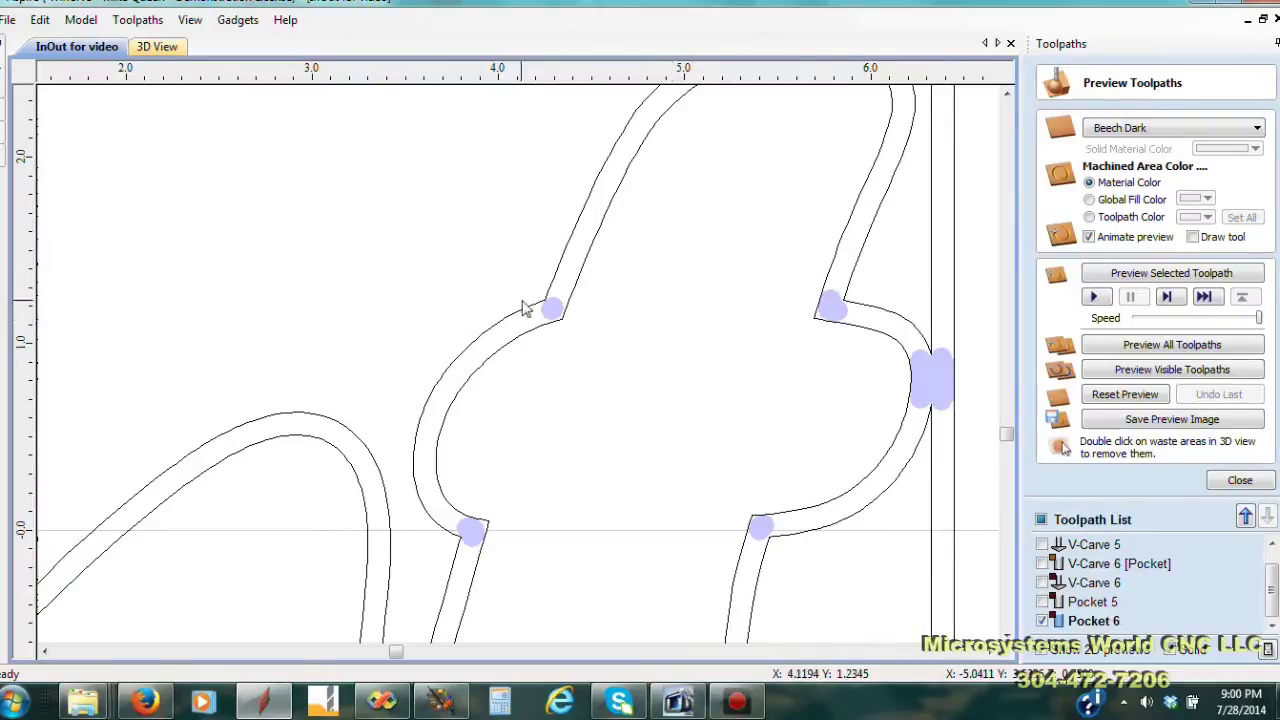
pyautogui.scroll(-3, 652, 440)
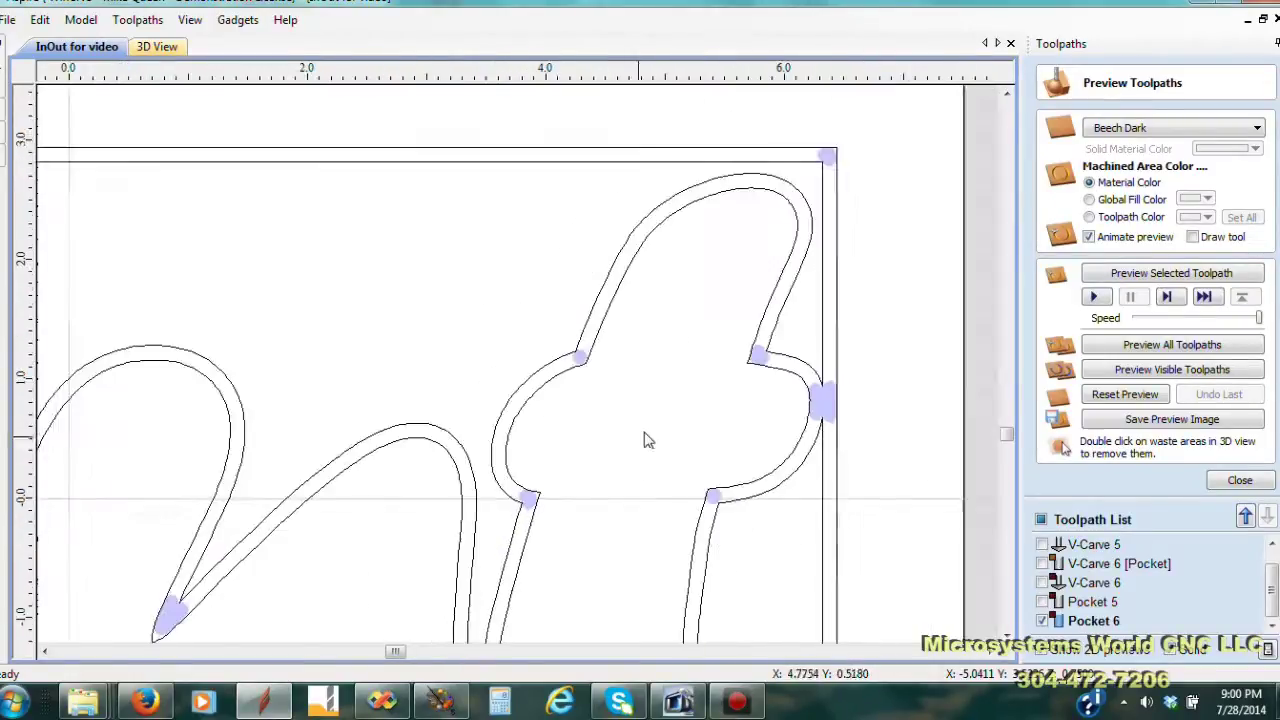
pyautogui.scroll(-2, 552, 240)
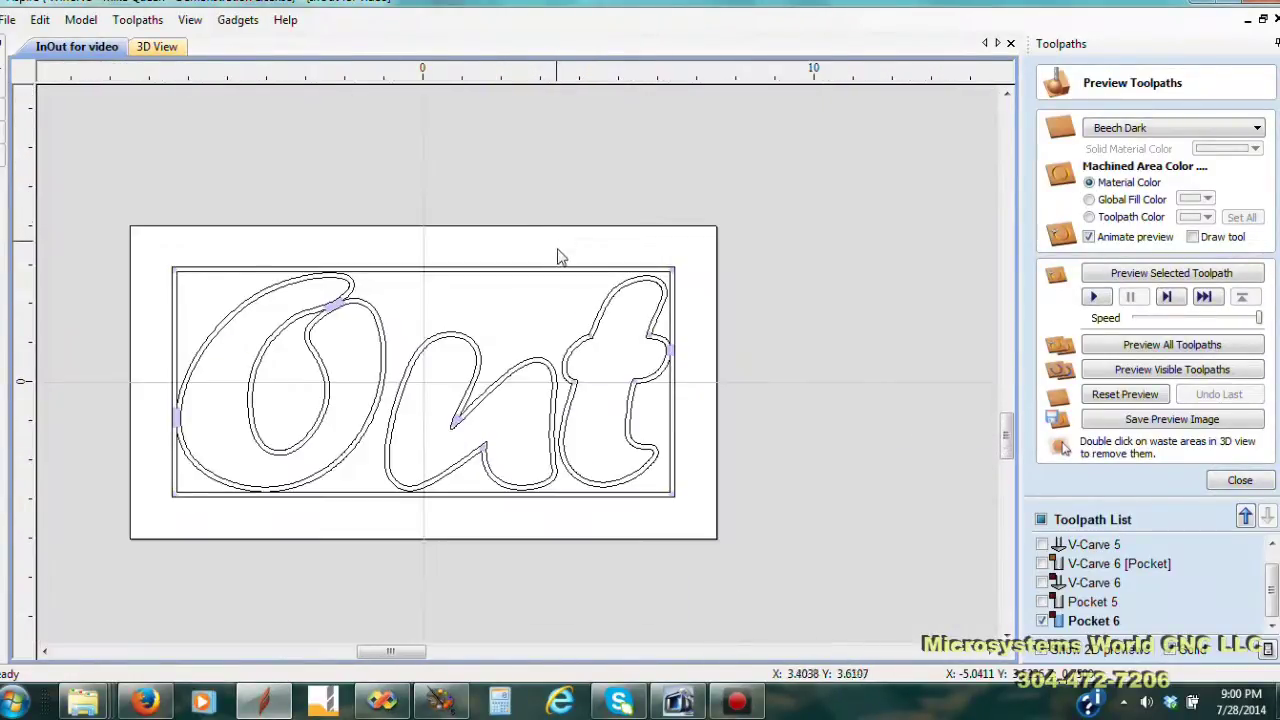
pyautogui.scroll(2, 530, 428)
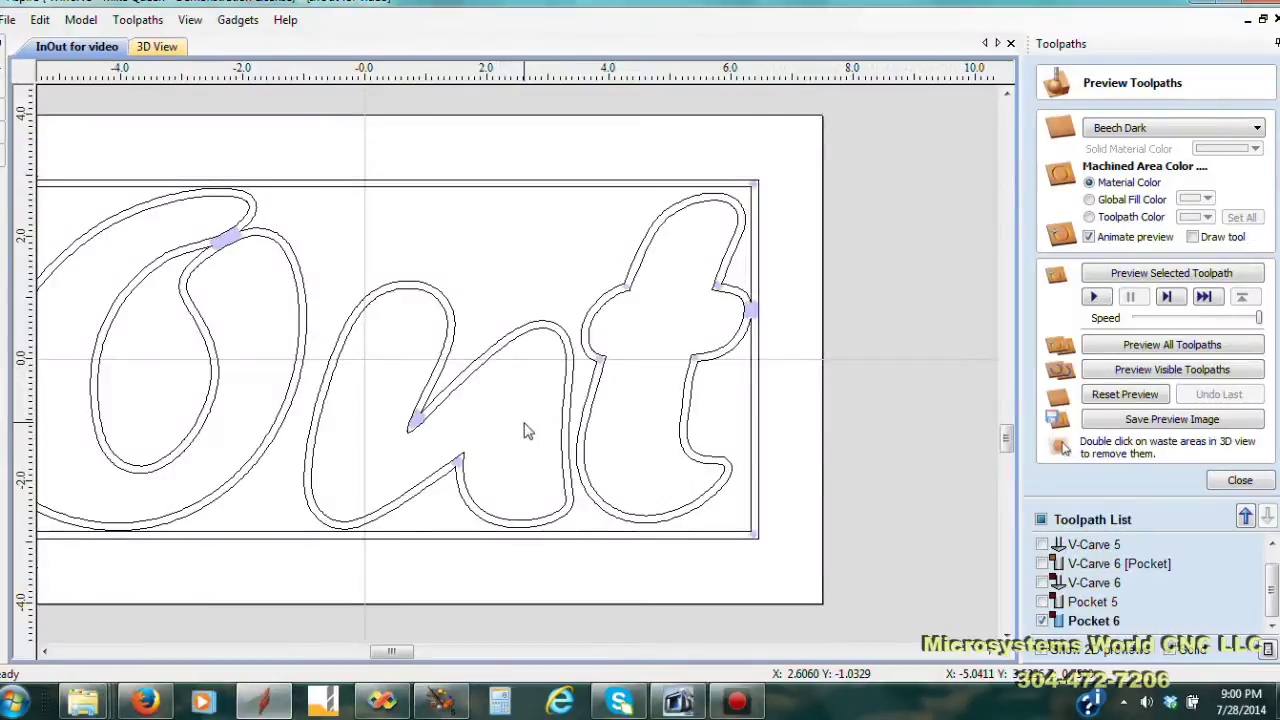
pyautogui.rightClick(386, 408)
# Run Find duplicate vectors, dismiss the no-duplicates message, recentre the sheet, and toggle Pocket 6 off and on.
pyautogui.click(440, 377)
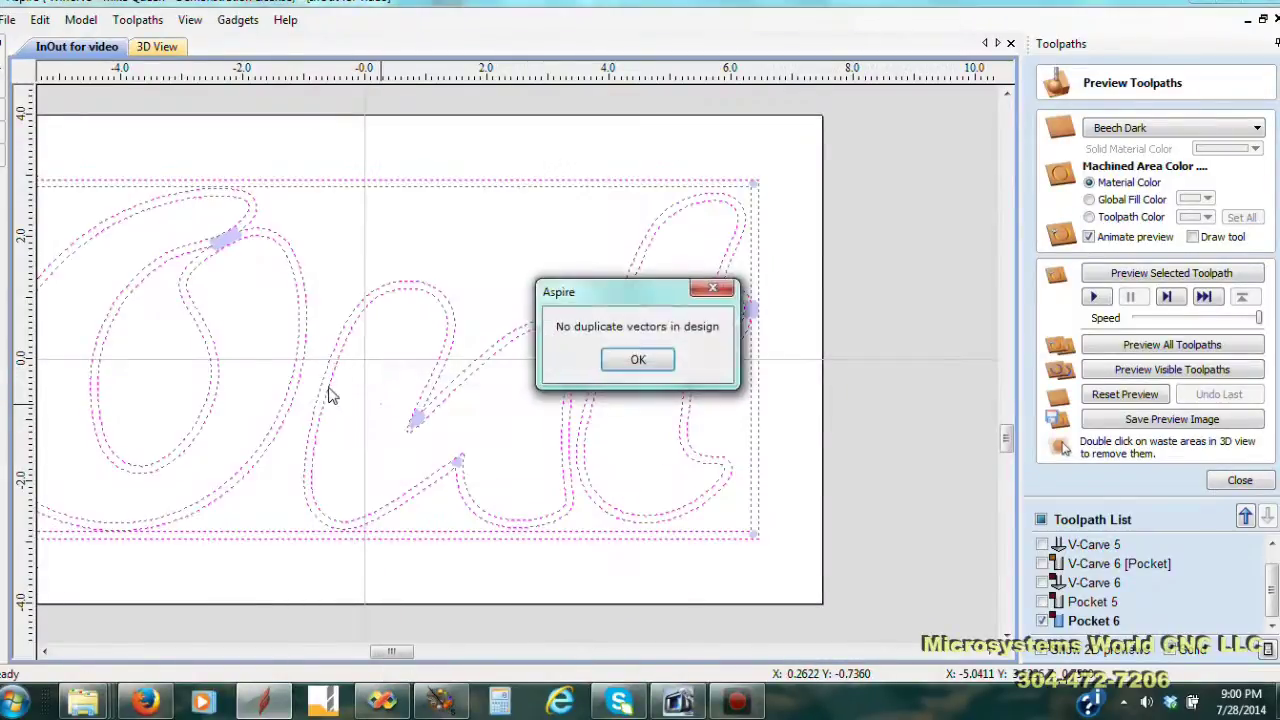
pyautogui.click(638, 361)
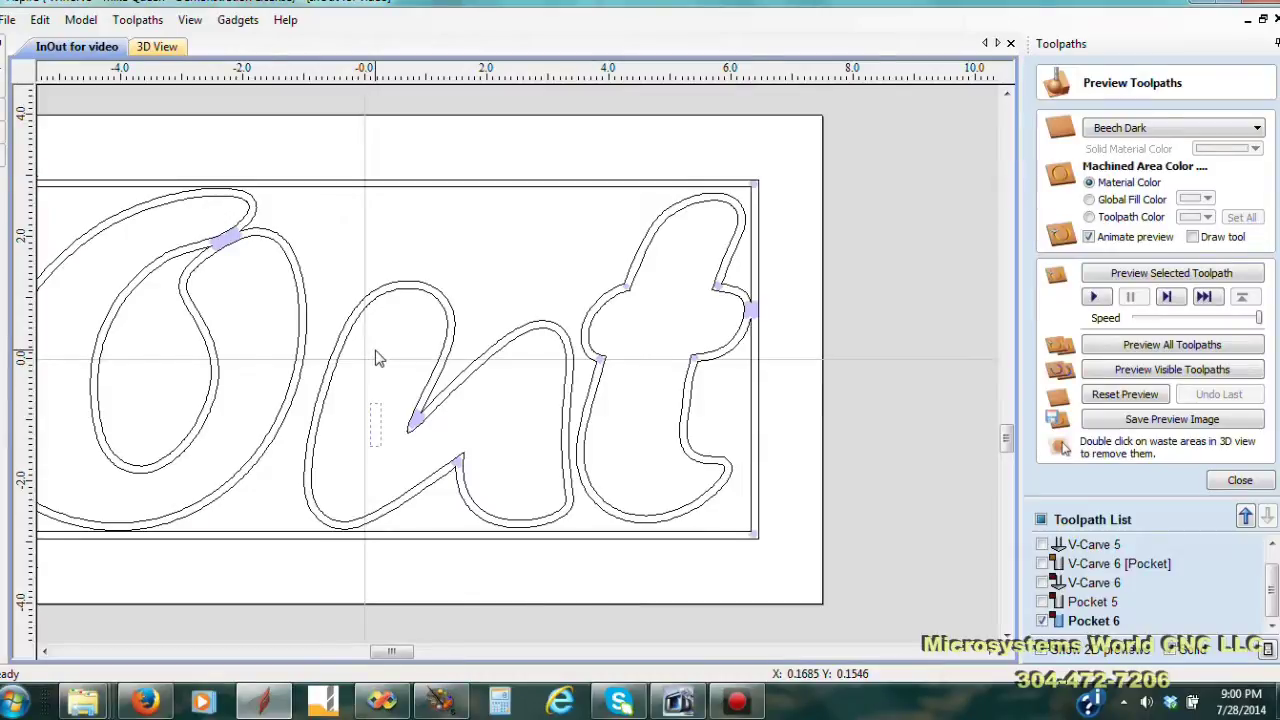
pyautogui.press('F3')
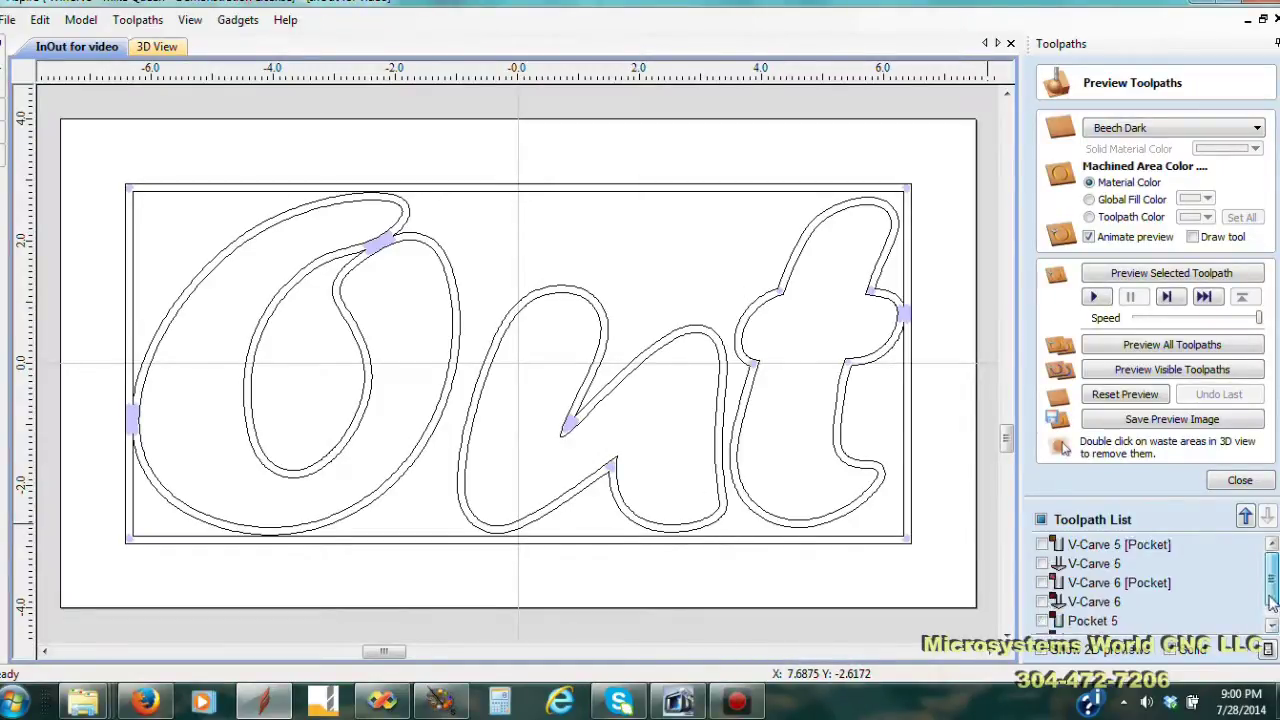
pyautogui.click(1043, 621)
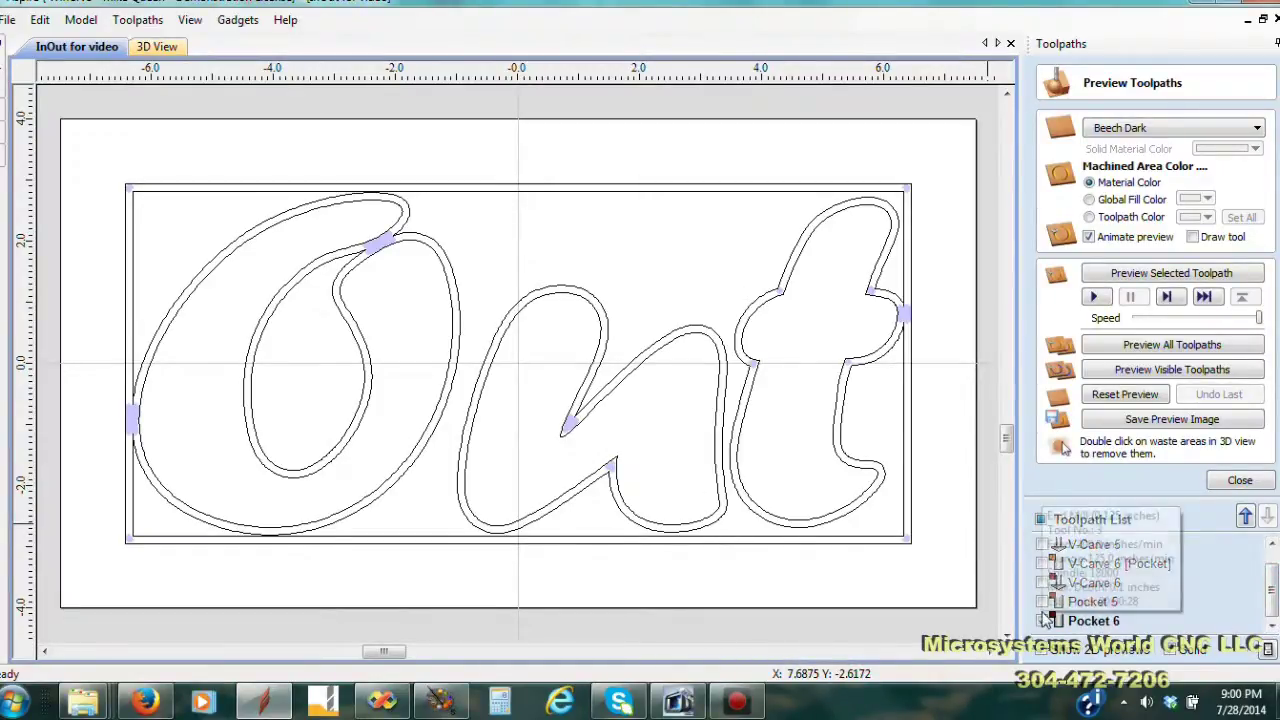
pyautogui.click(1043, 621)
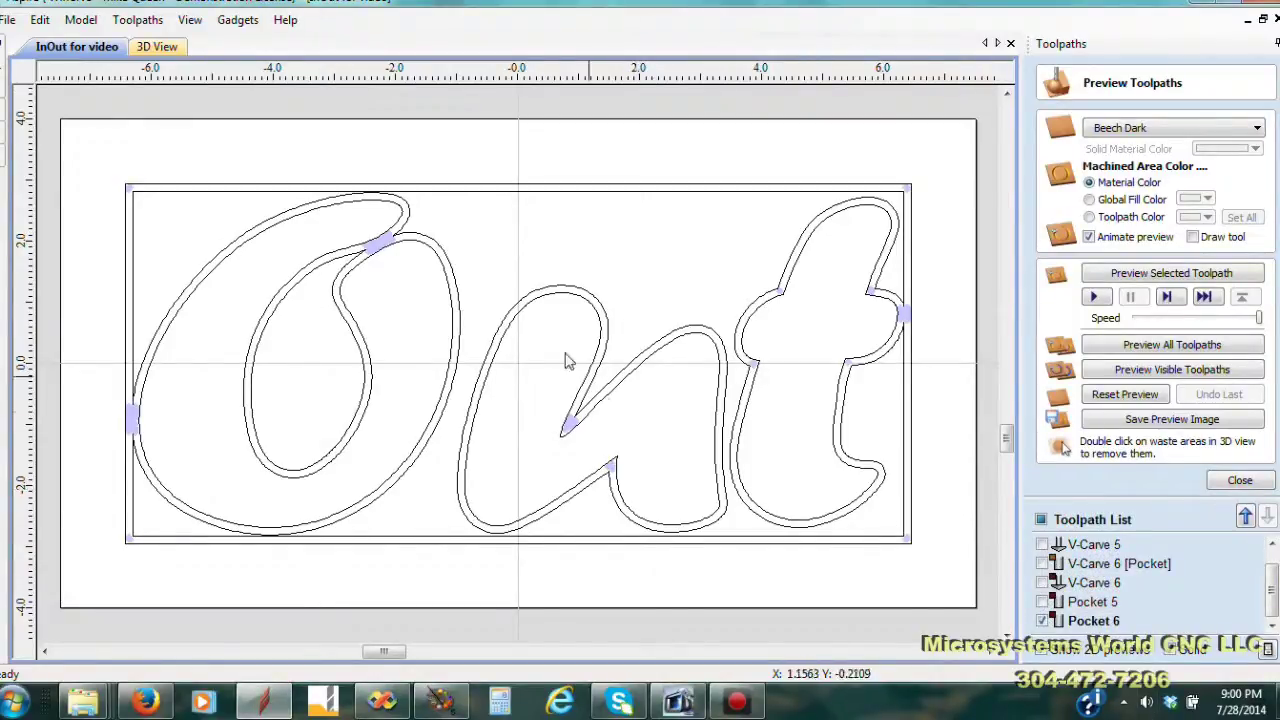
# Switch to the 3D View and show Pocket 5 instead of Pocket 6.
pyautogui.click(155, 47)
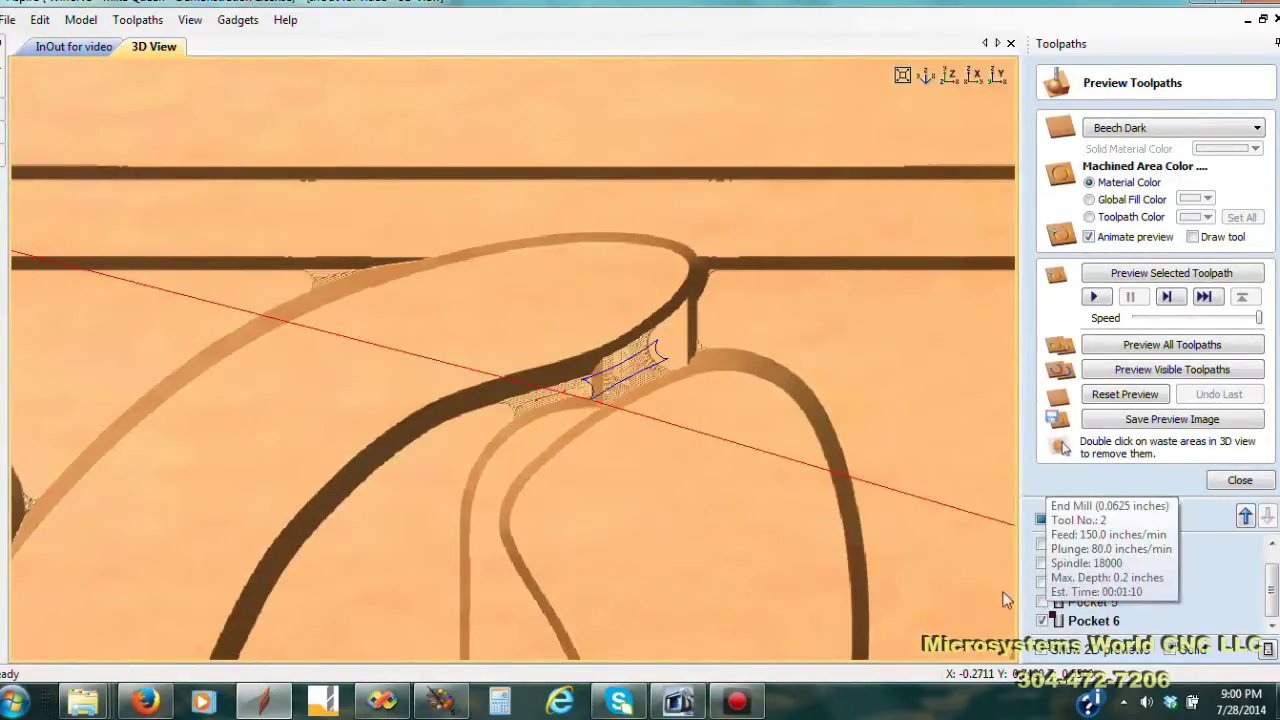
pyautogui.click(1042, 621)
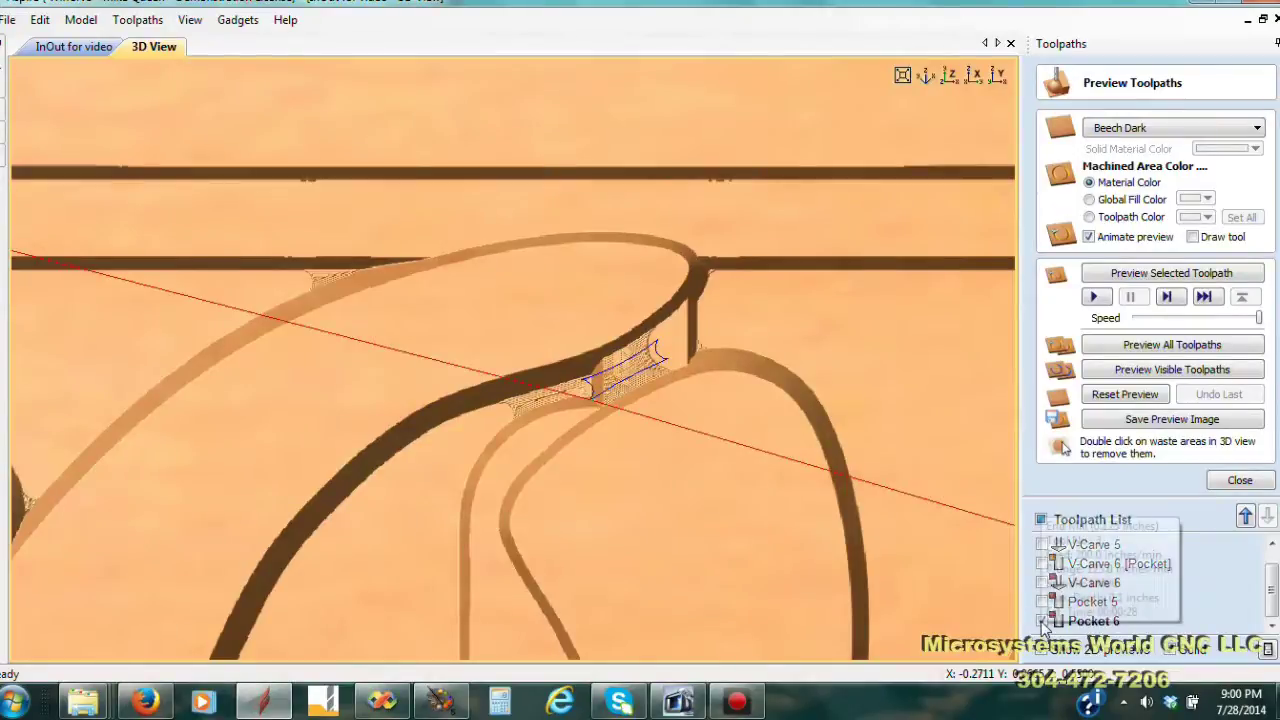
pyautogui.click(1042, 601)
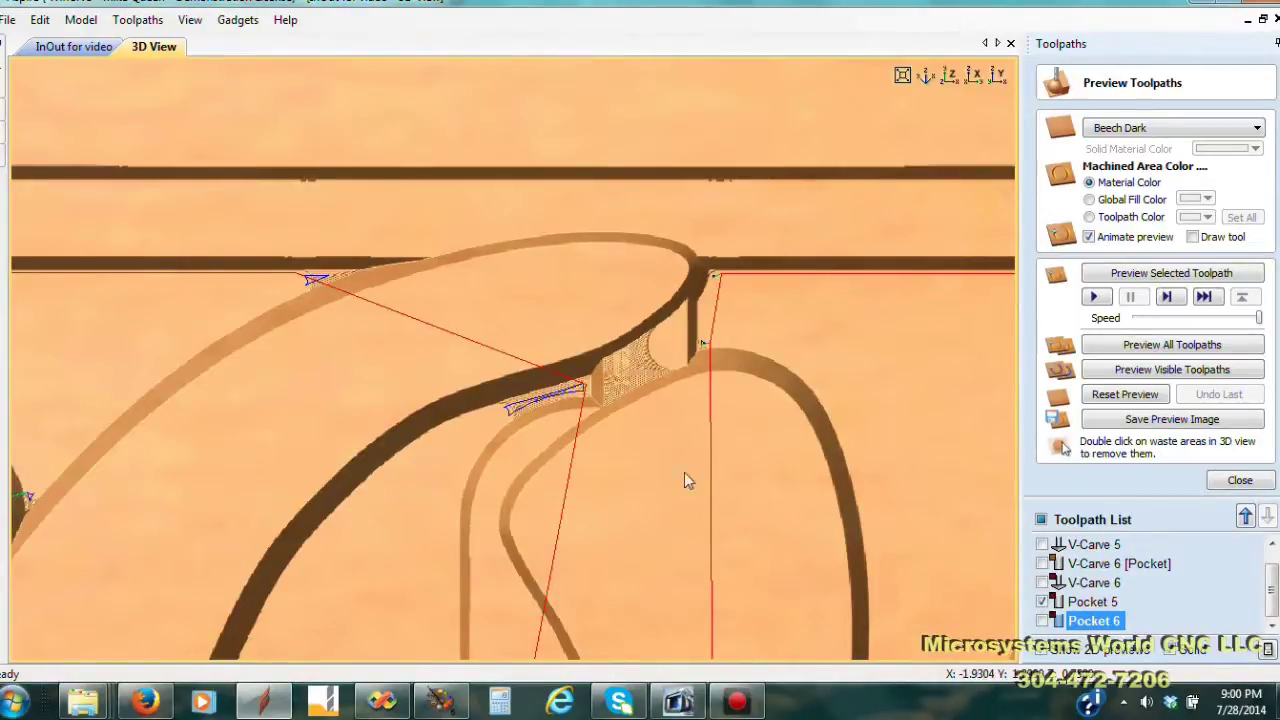
# Return to the 'InOut for video' drawing, zoom on the O, and close the toolpath preview.
pyautogui.click(70, 47)
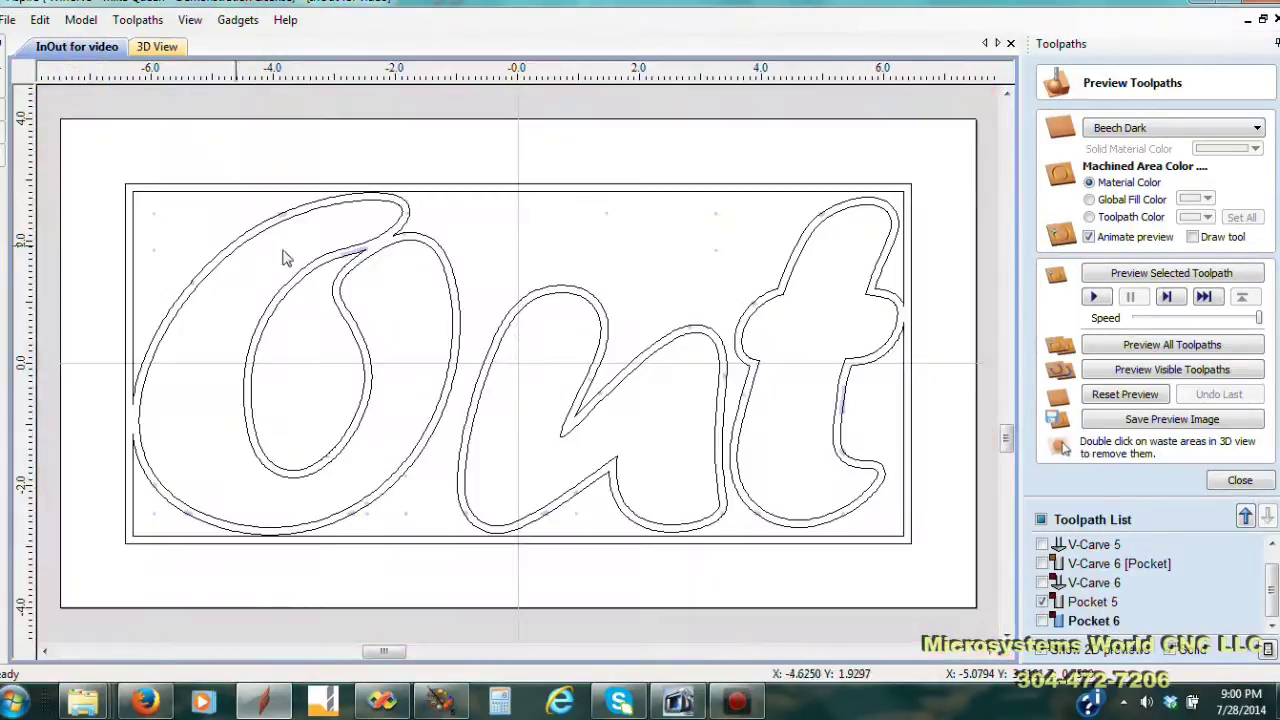
pyautogui.scroll(4, 340, 255)
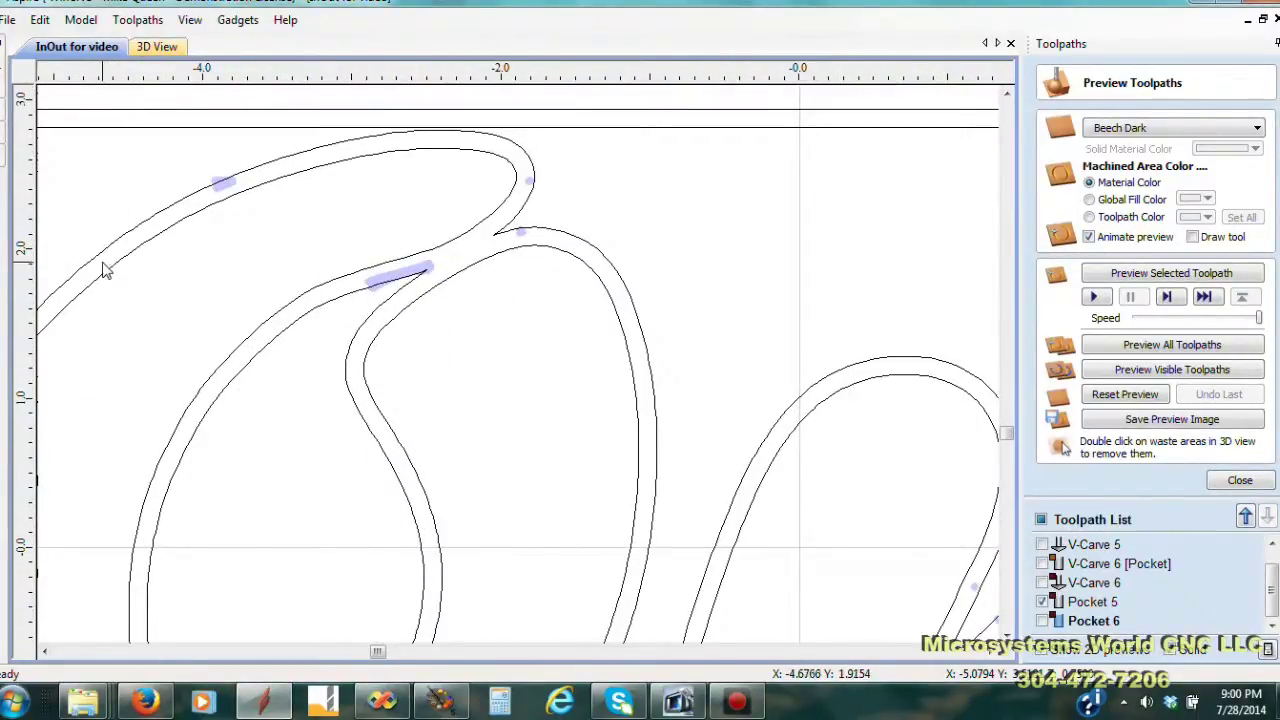
pyautogui.press('F12')
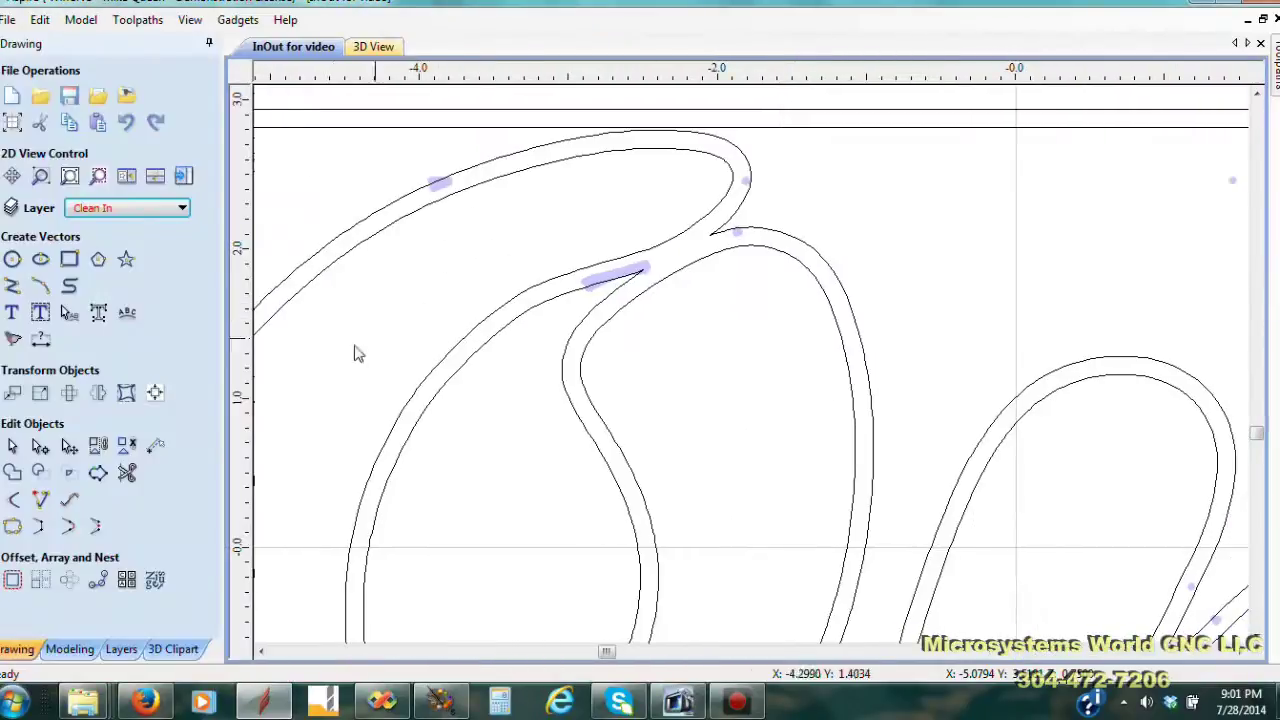
# In the layer list, hide the currently shown layer and make the Clean In layer visible.
pyautogui.click(183, 210)
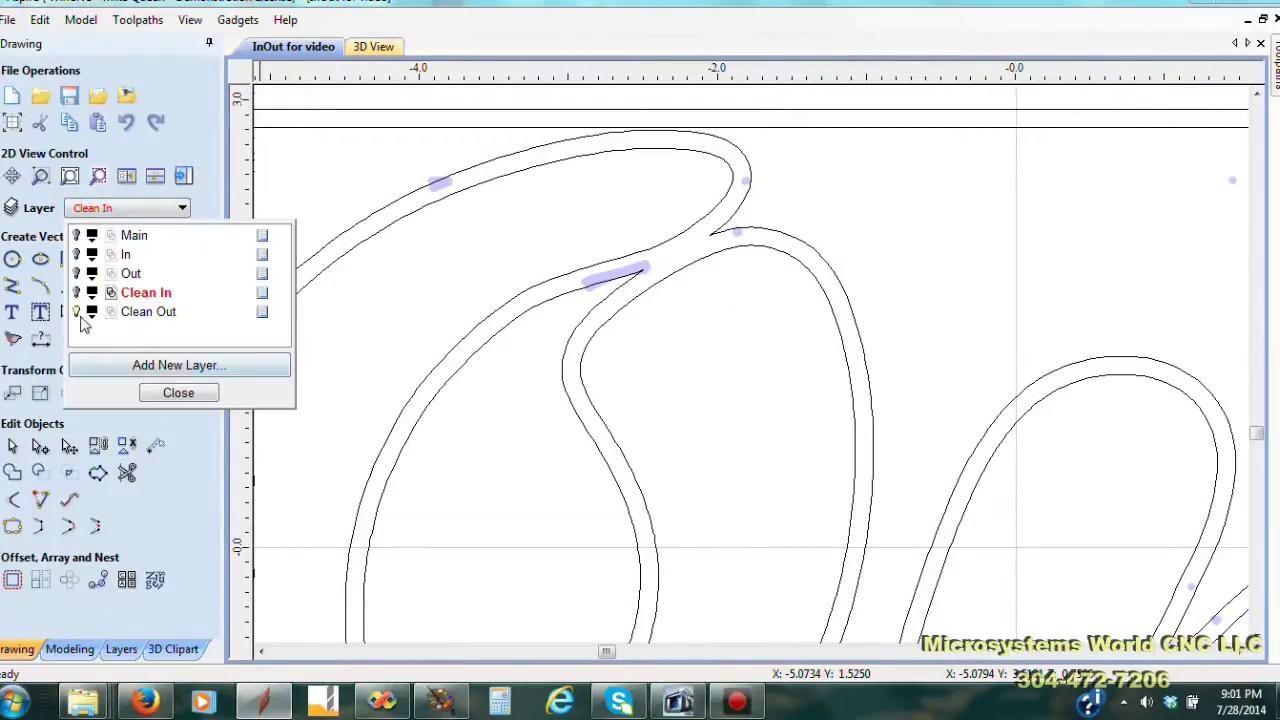
pyautogui.click(76, 312)
pyautogui.click(76, 293)
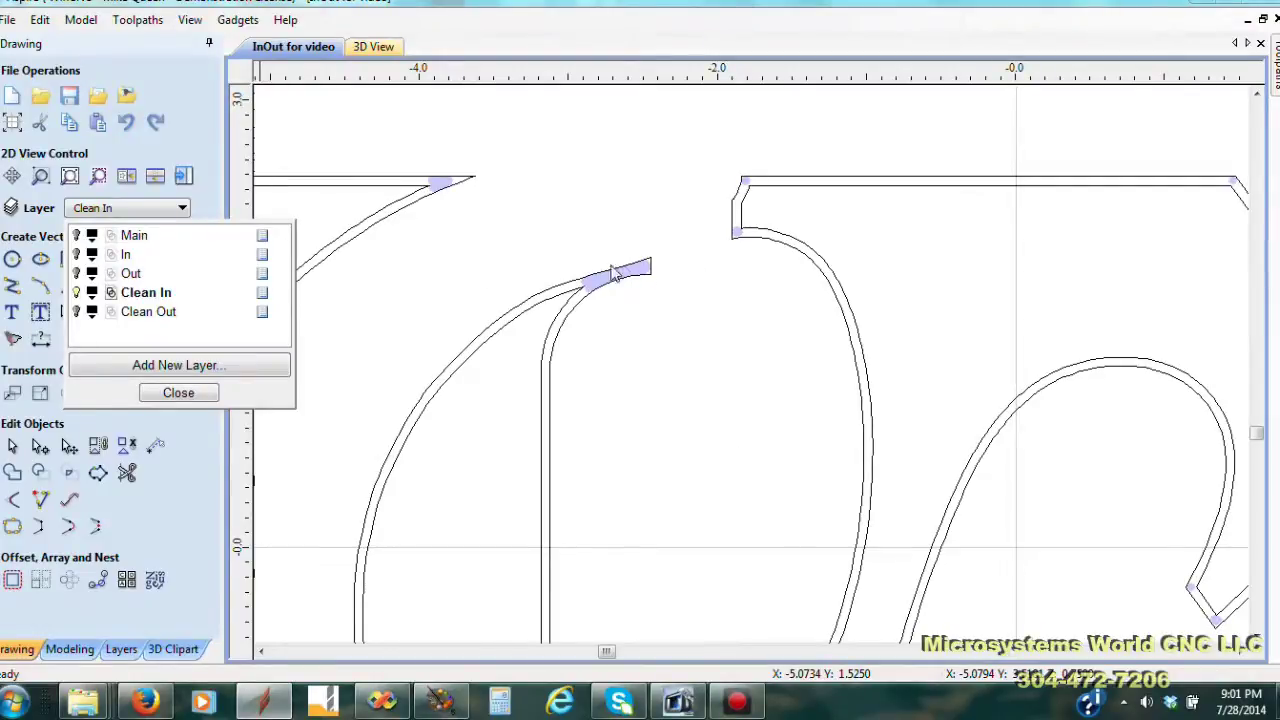
pyautogui.click(178, 393)
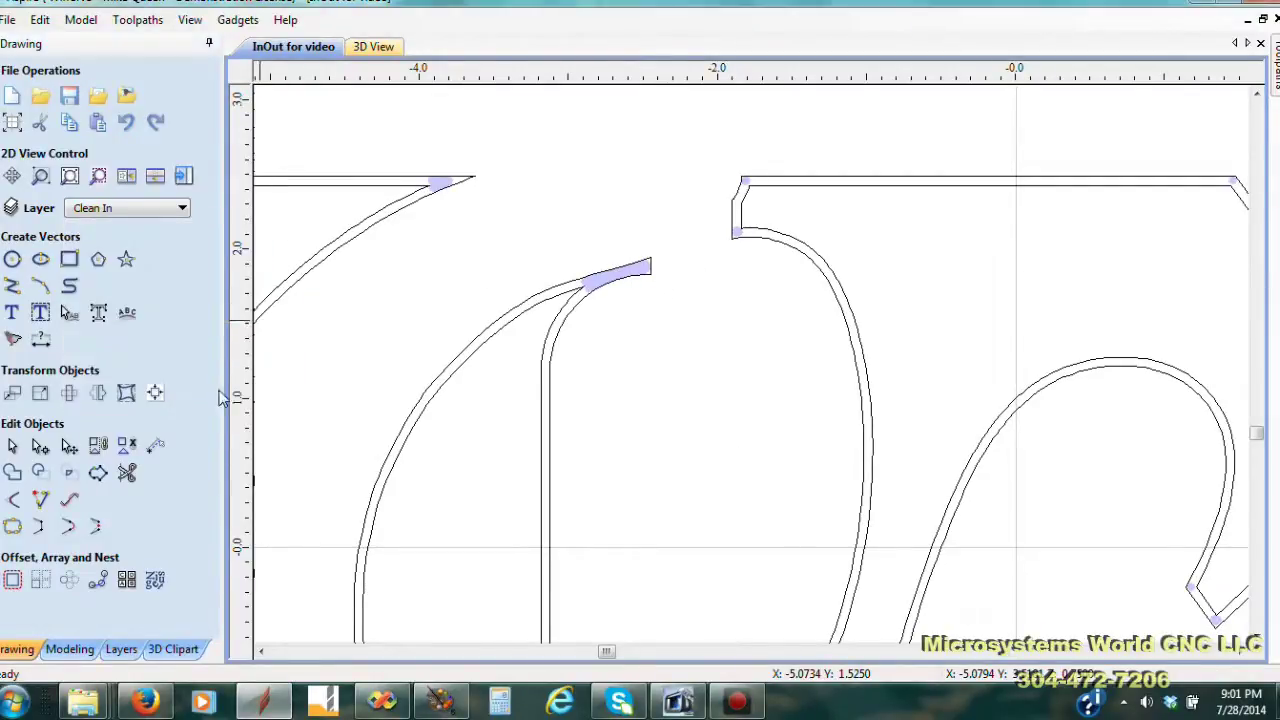
# Switch between the 3D View and 'InOut for video' tabs, ending on the 3D preview.
pyautogui.click(374, 47)
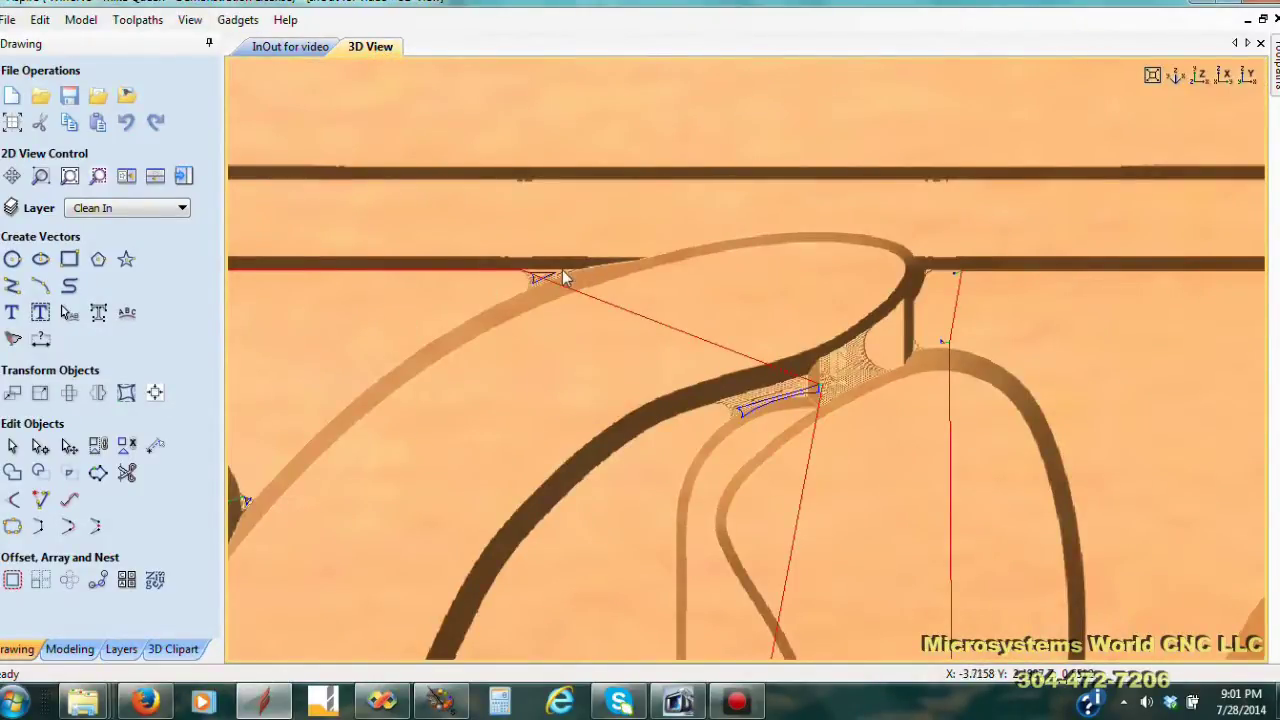
pyautogui.click(288, 47)
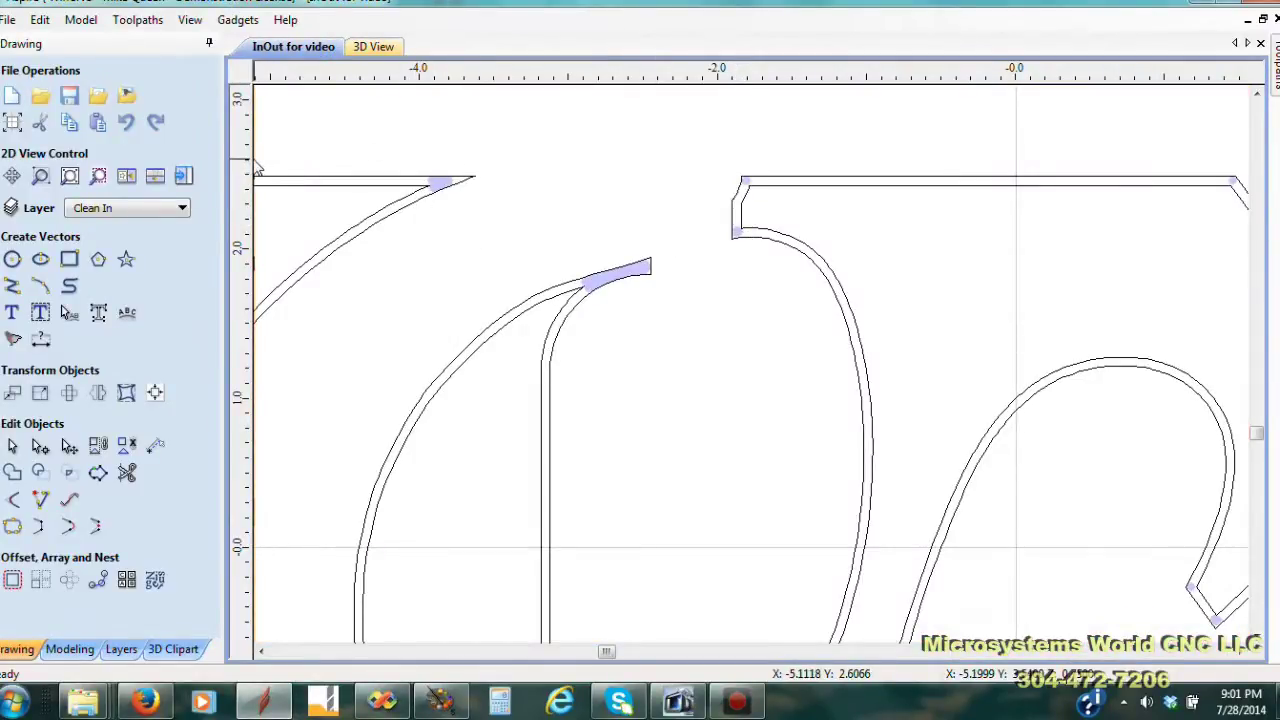
pyautogui.click(373, 47)
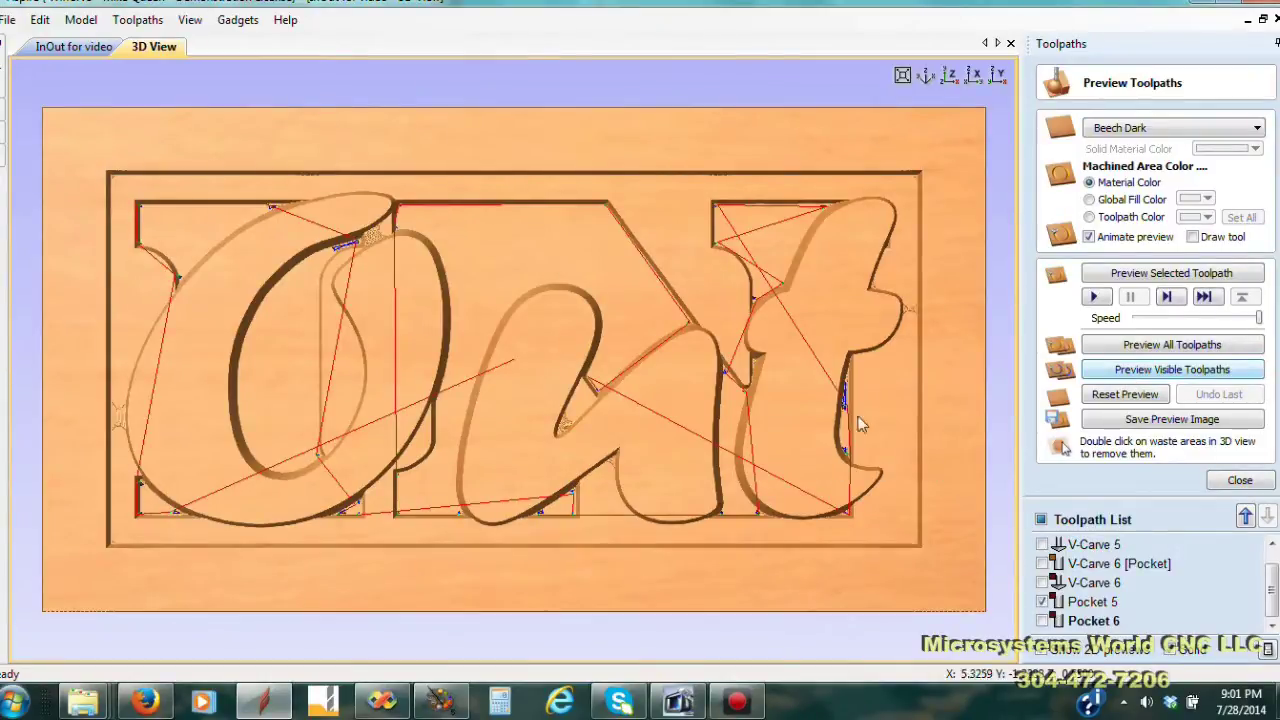
# Toggle Pocket 5 off and on, run Preview Visible Toolpaths, and zoom into the O's top-left corner.
pyautogui.click(1043, 602)
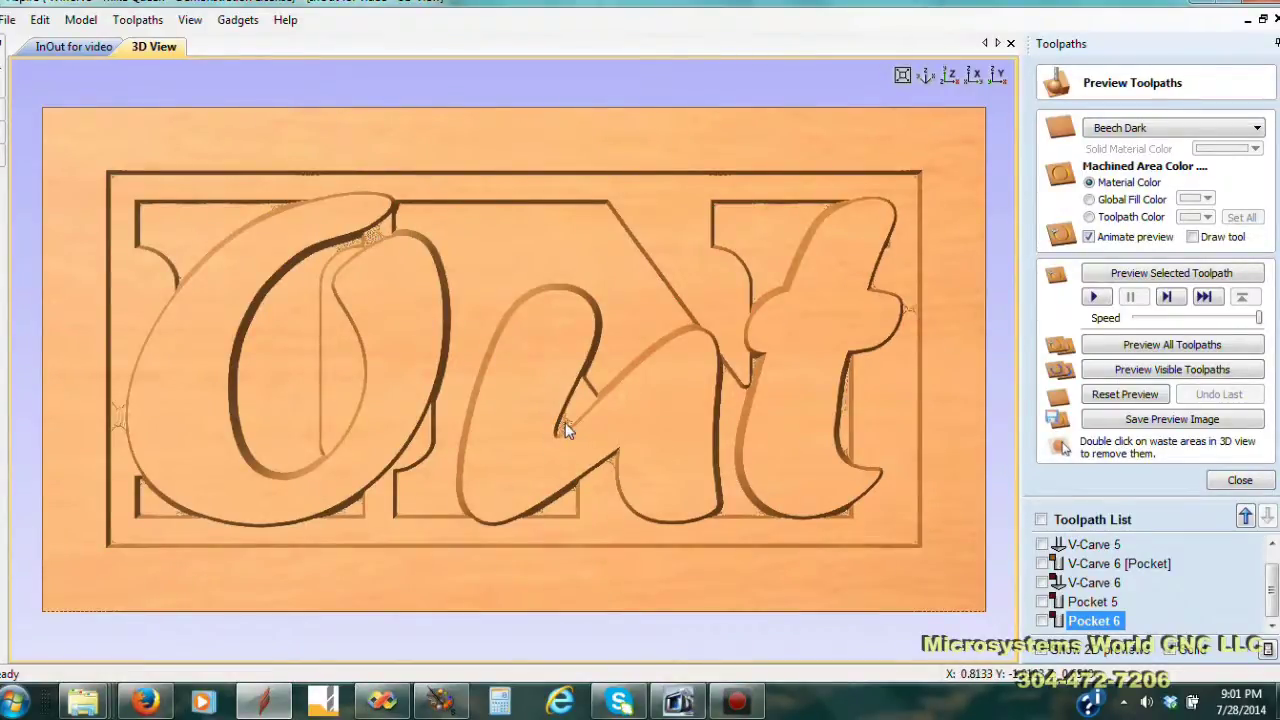
pyautogui.click(1042, 602)
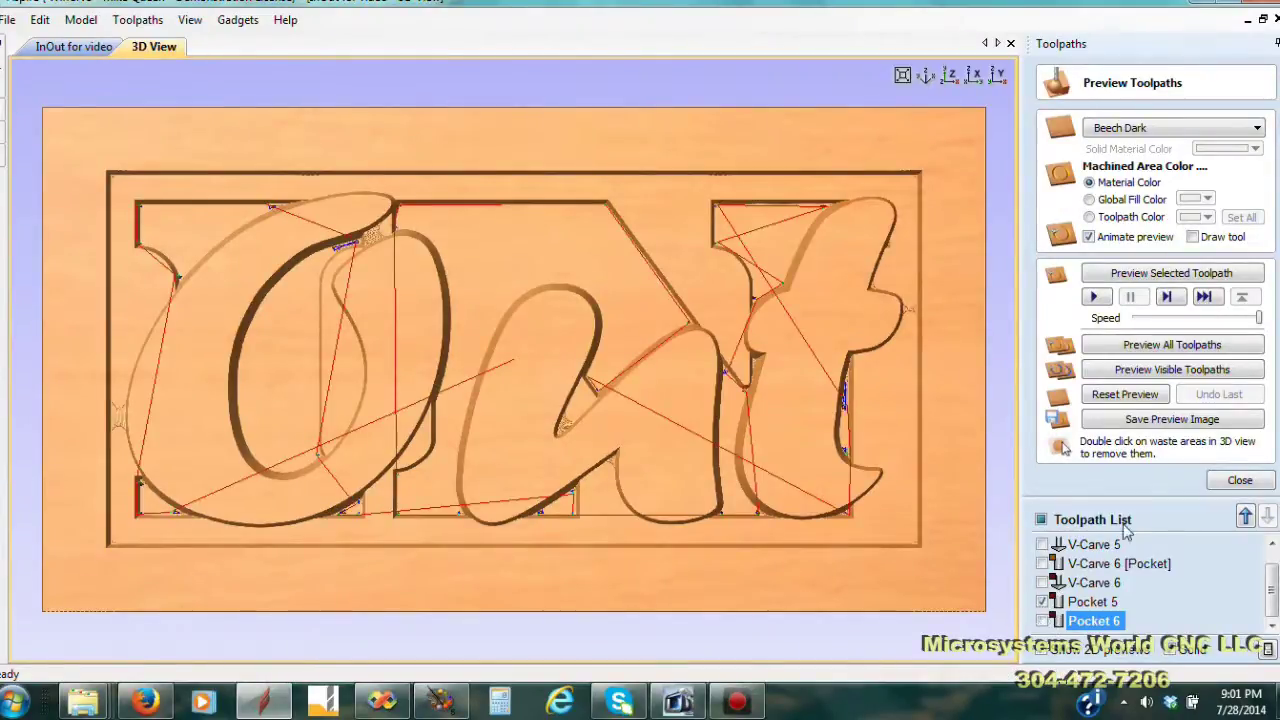
pyautogui.click(1137, 370)
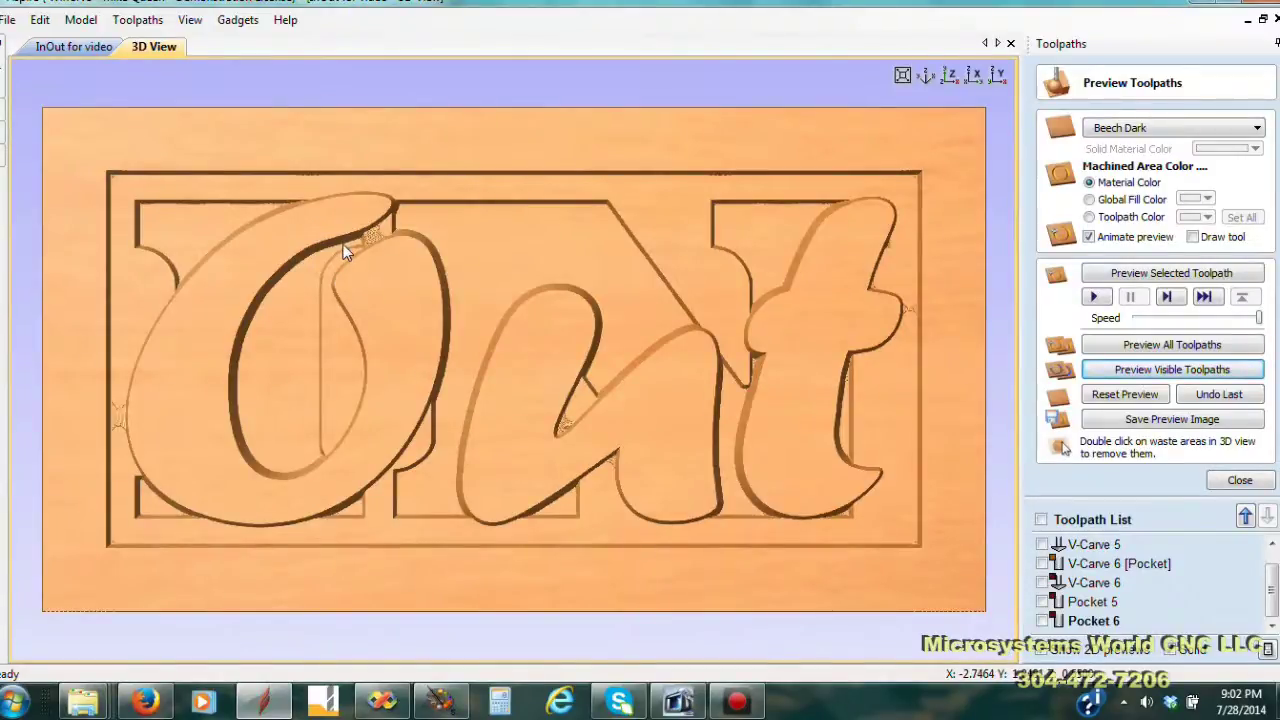
pyautogui.scroll(5, 343, 250)
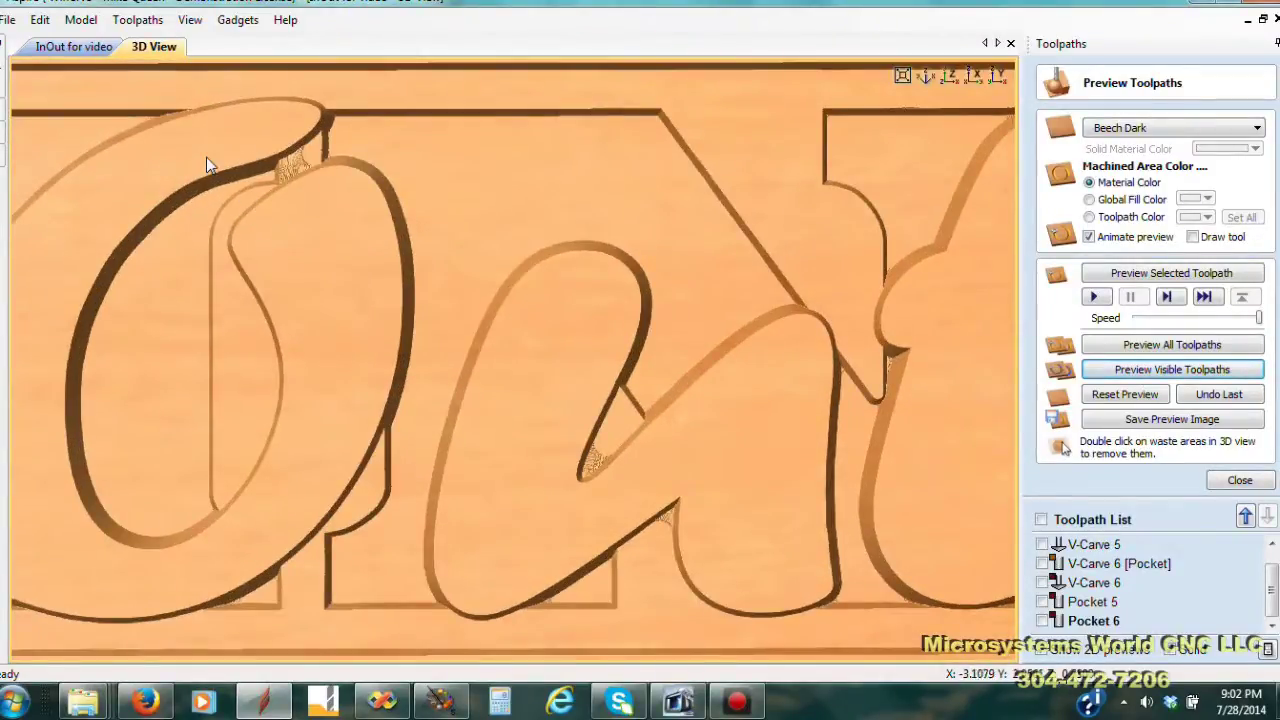
pyautogui.scroll(-3, 208, 167)
pyautogui.scroll(3, 494, 264)
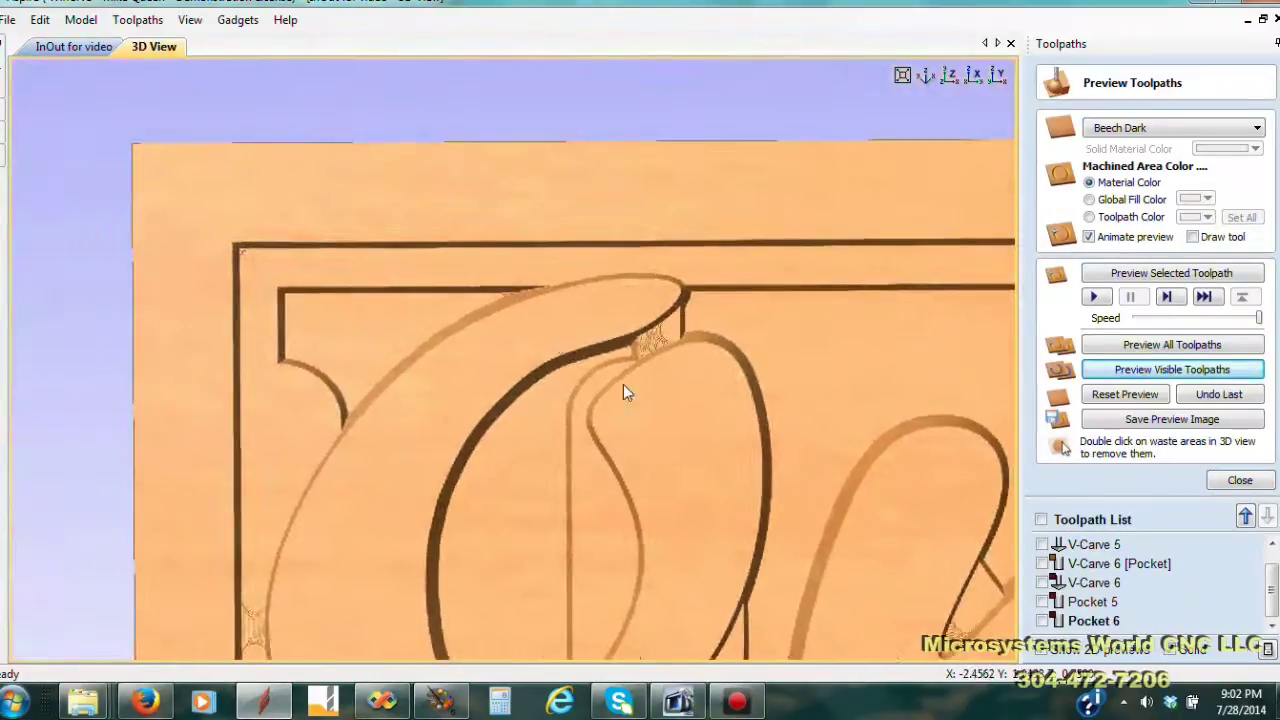
pyautogui.scroll(3, 551, 334)
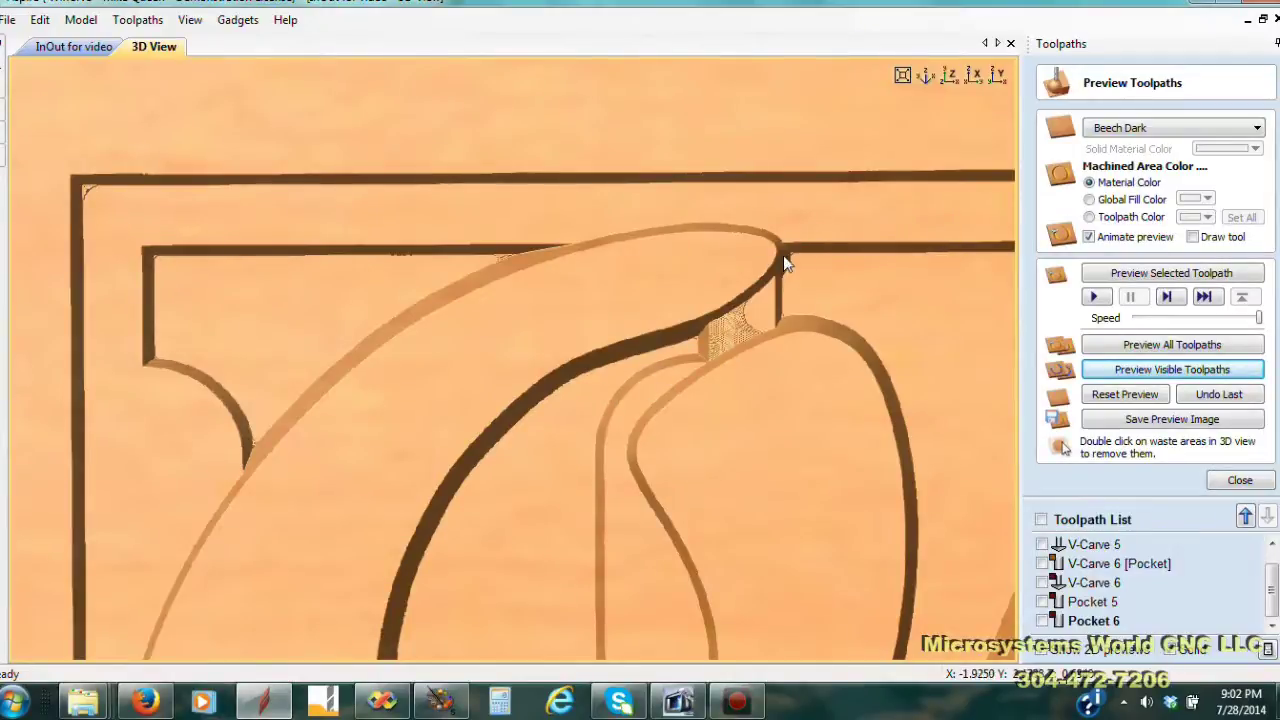
# Show the Pocket 6 toolpath, then go to the 2D view with the drawing tools panel.
pyautogui.click(1041, 622)
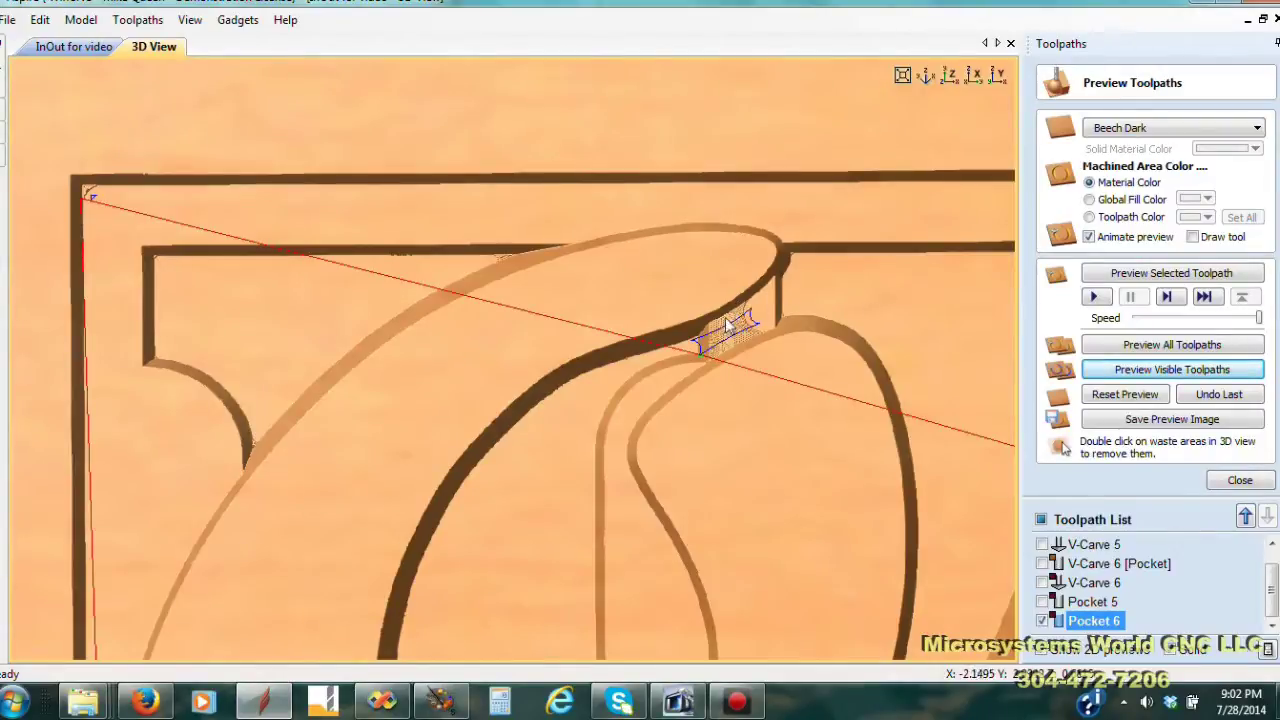
pyautogui.click(66, 50)
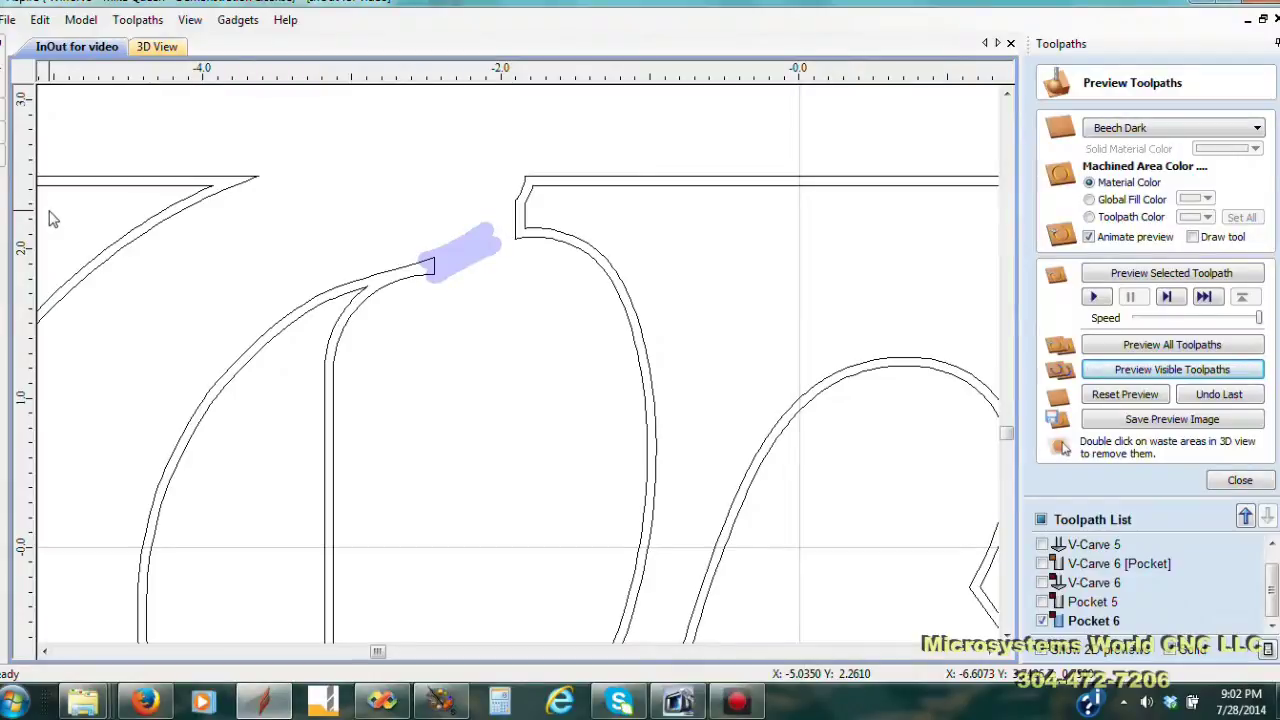
pyautogui.press('F11')
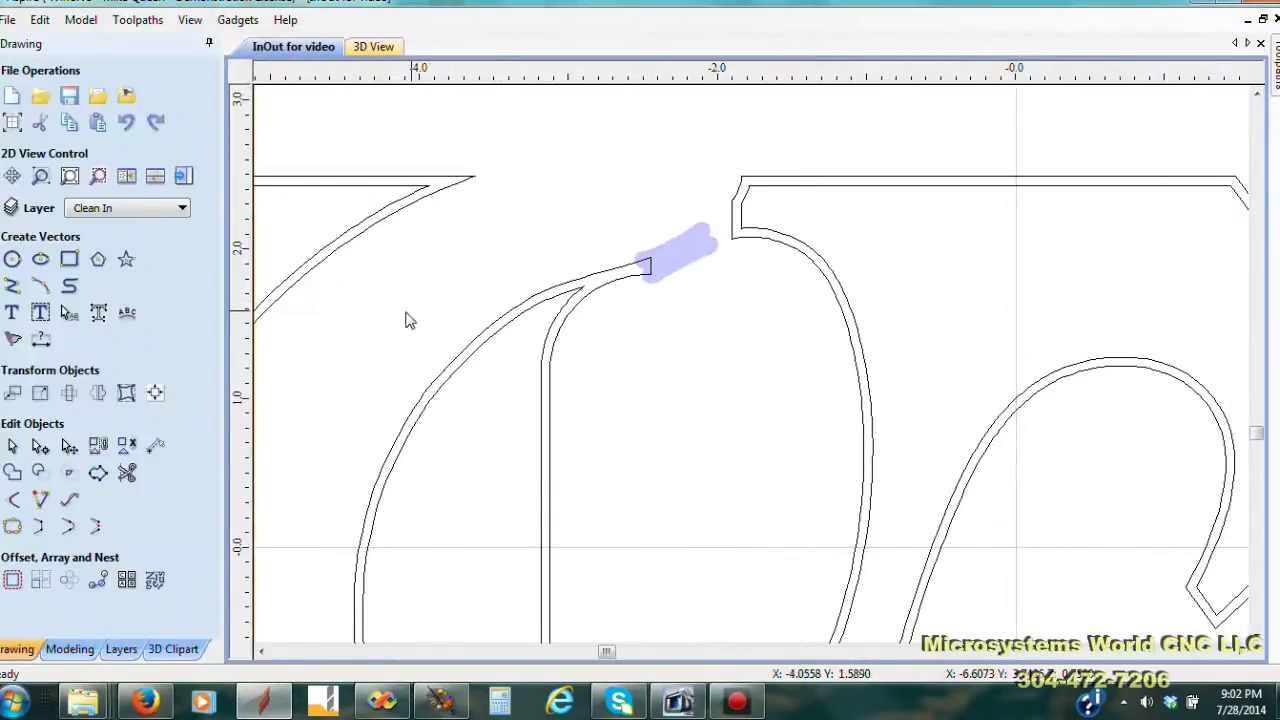
# Make the Clean Out layer visible, hide Clean In, and go back to the 3D view.
pyautogui.click(179, 208)
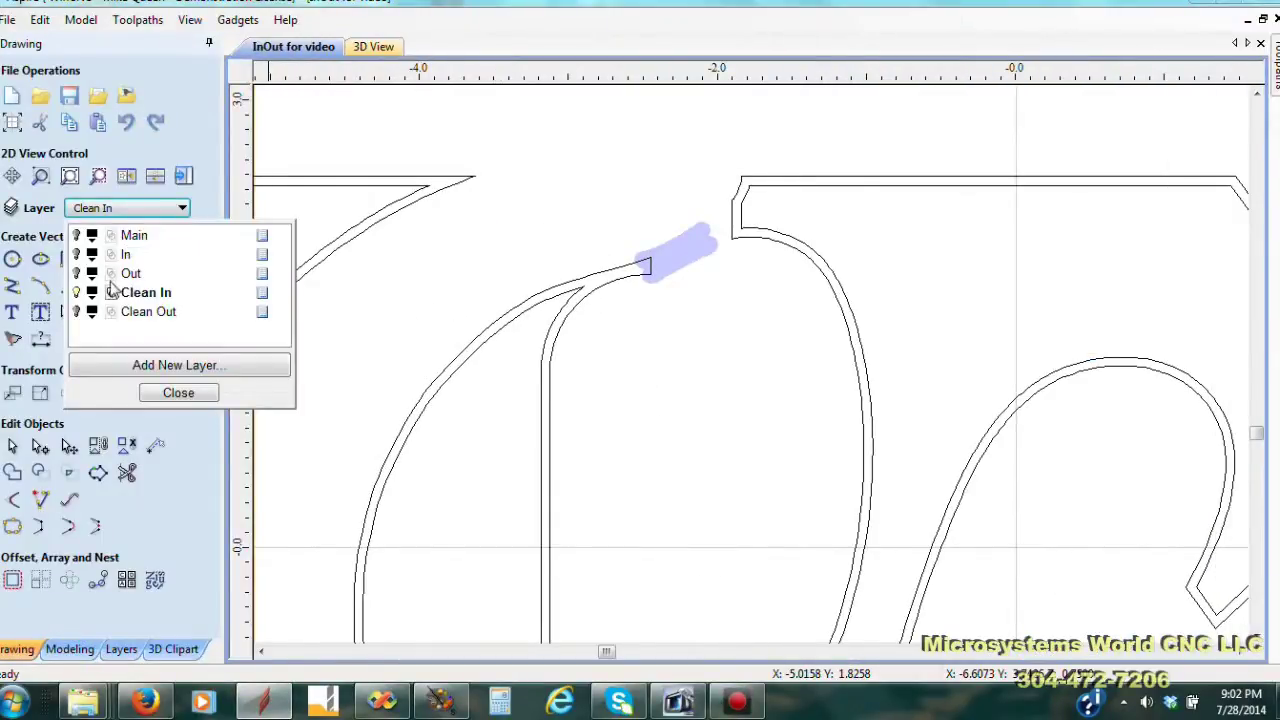
pyautogui.click(77, 312)
pyautogui.click(76, 292)
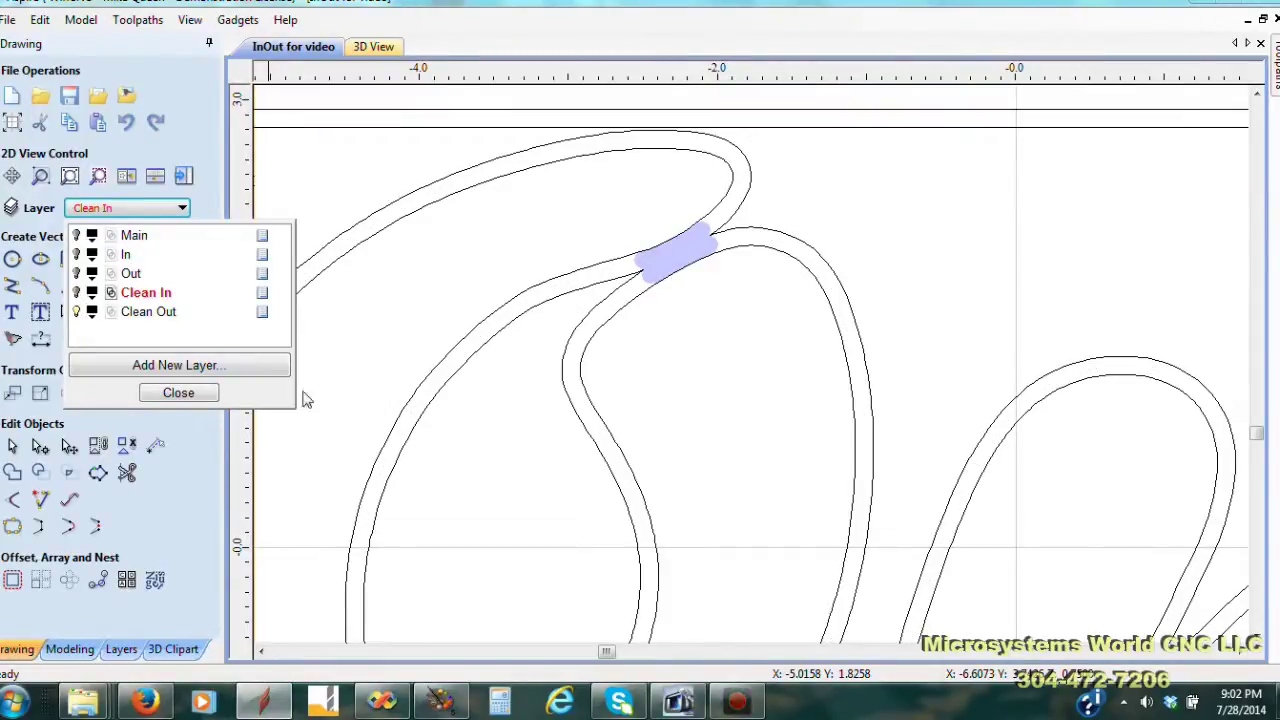
pyautogui.click(207, 396)
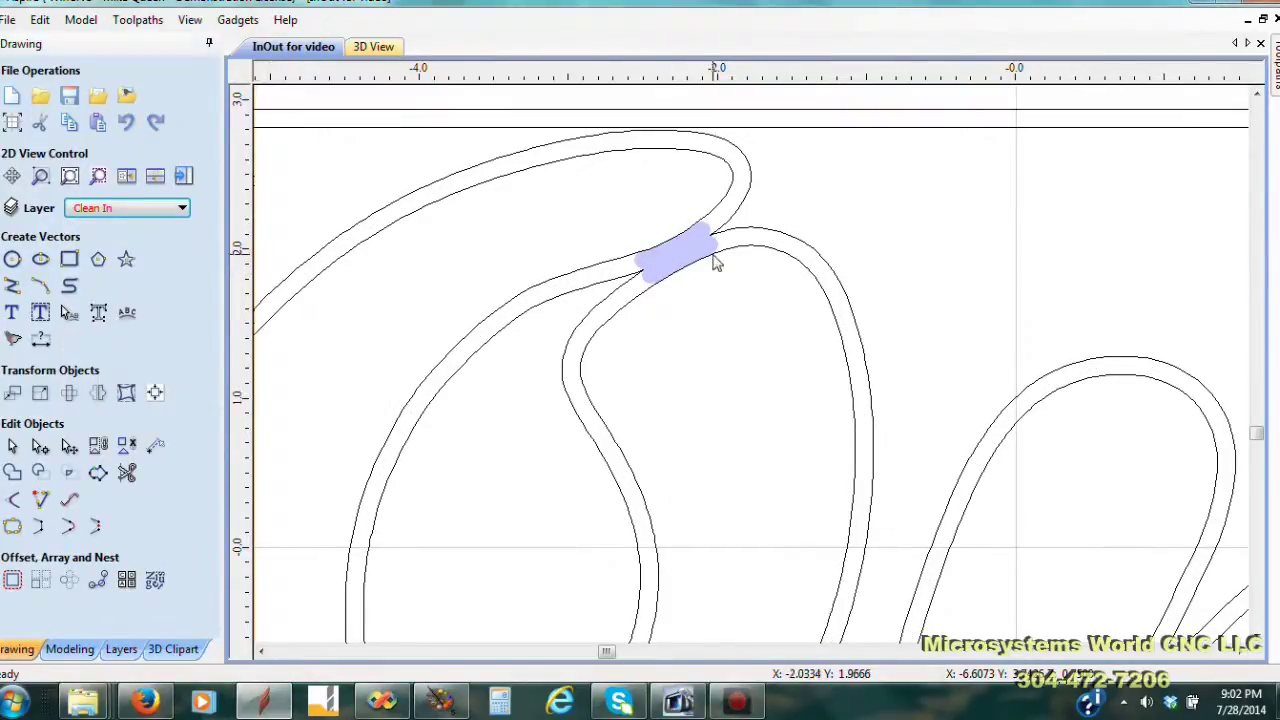
pyautogui.click(375, 47)
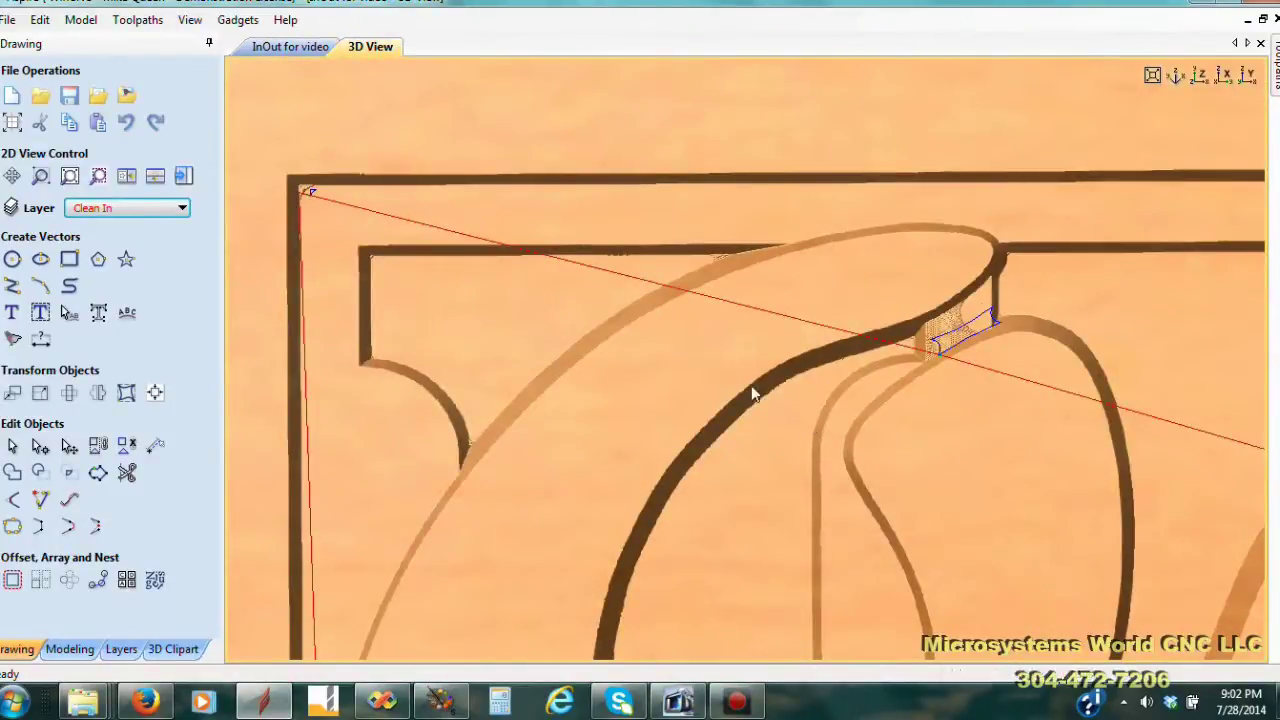
pyautogui.scroll(-3, 831, 440)
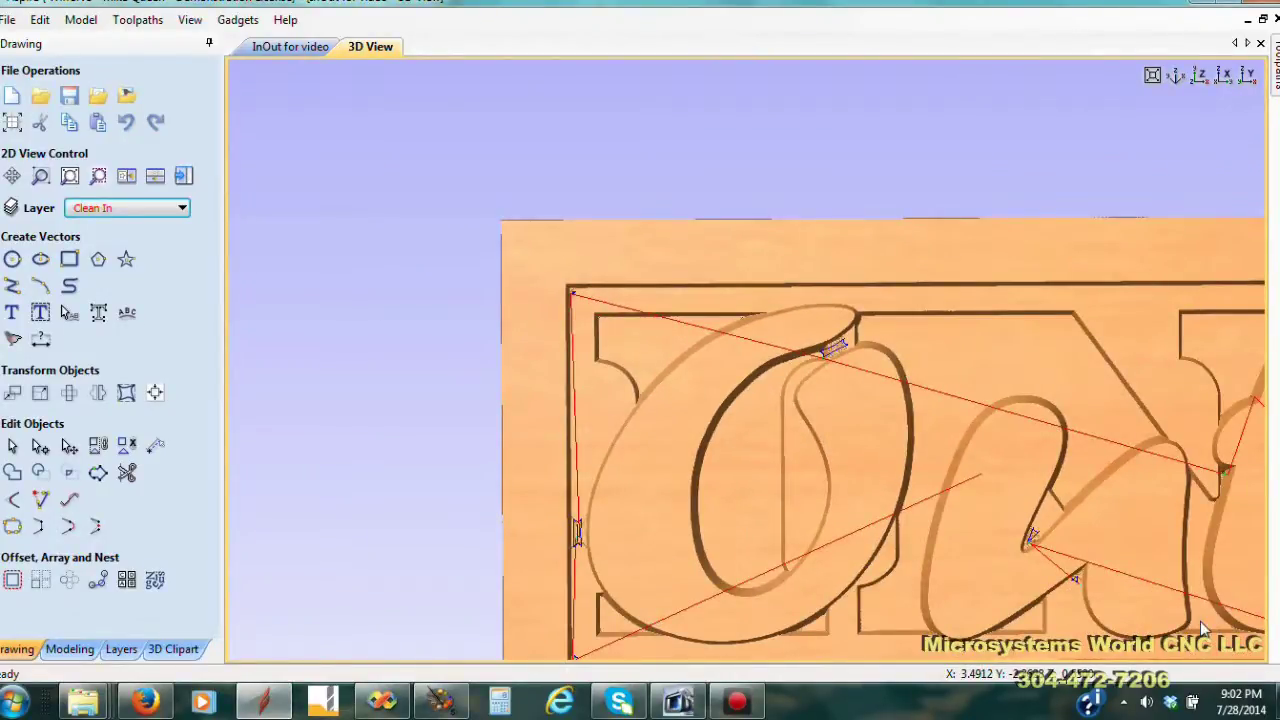
# Bring back the toolpath controls, re-tick Pocket 6, and run Preview Visible Toolpaths on the sign.
pyautogui.scroll(-1, 1190, 628)
pyautogui.press('F12')
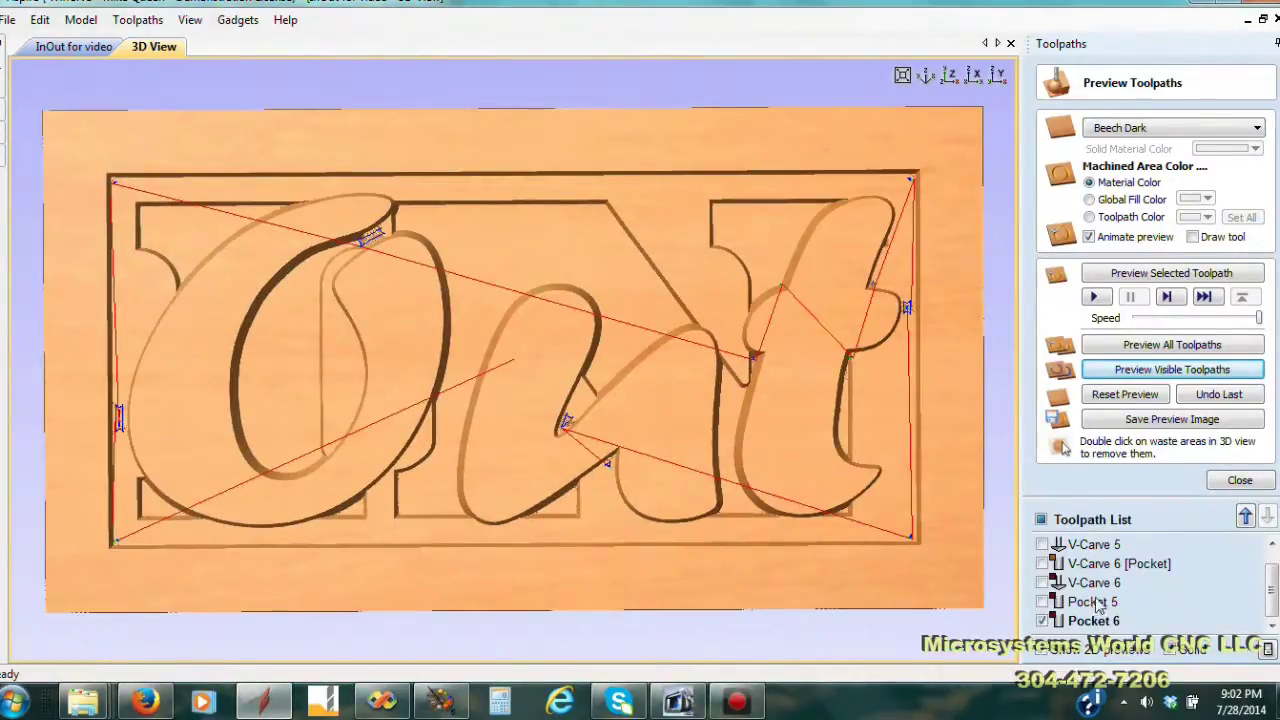
pyautogui.click(1043, 621)
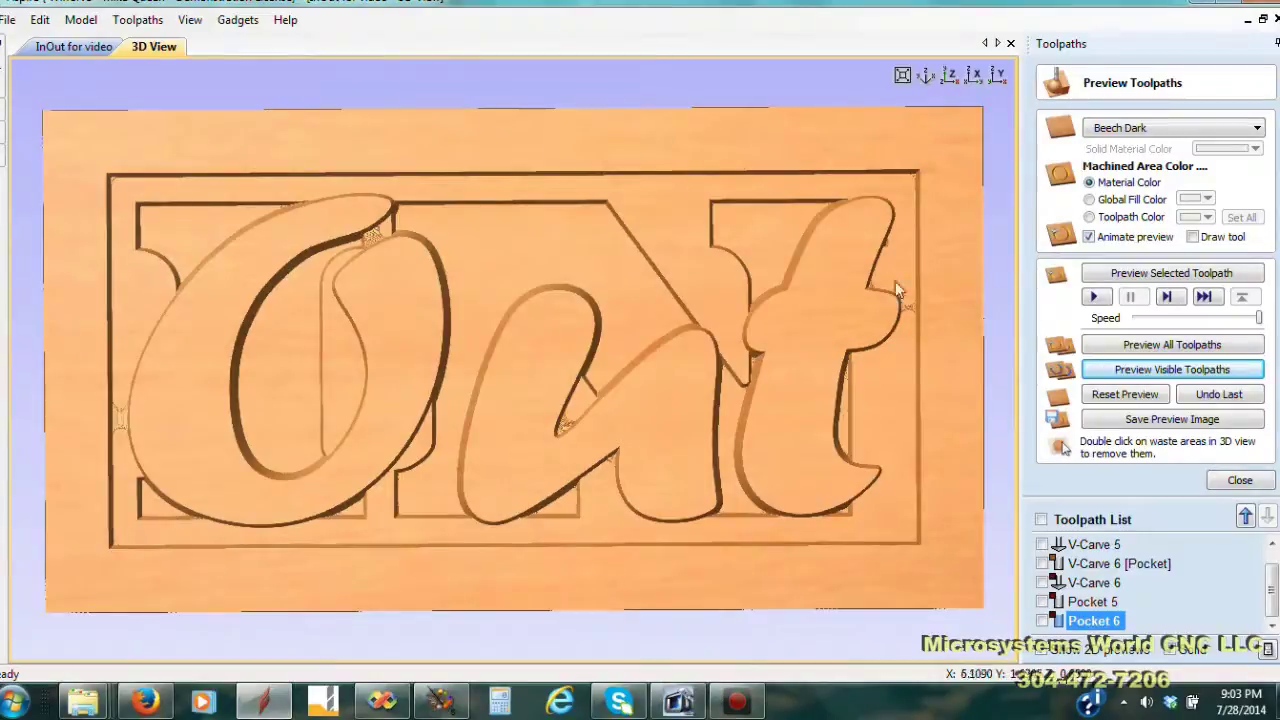
pyautogui.click(1043, 623)
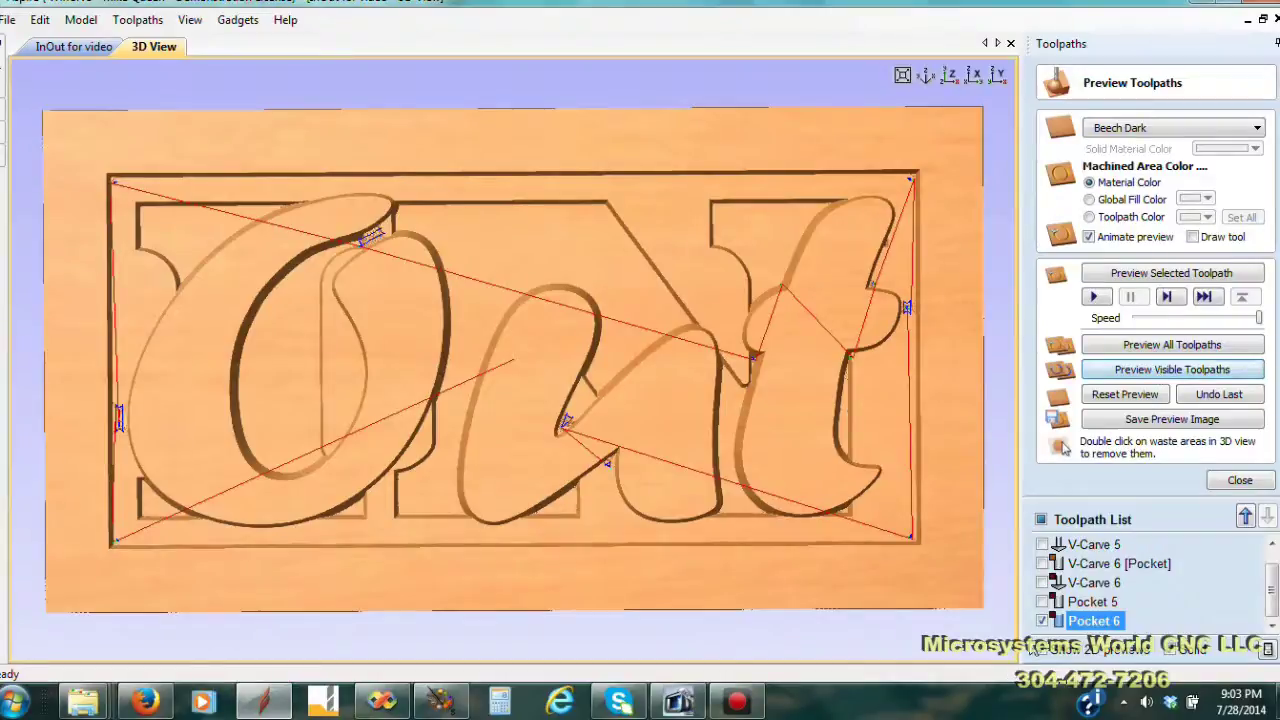
pyautogui.click(1043, 621)
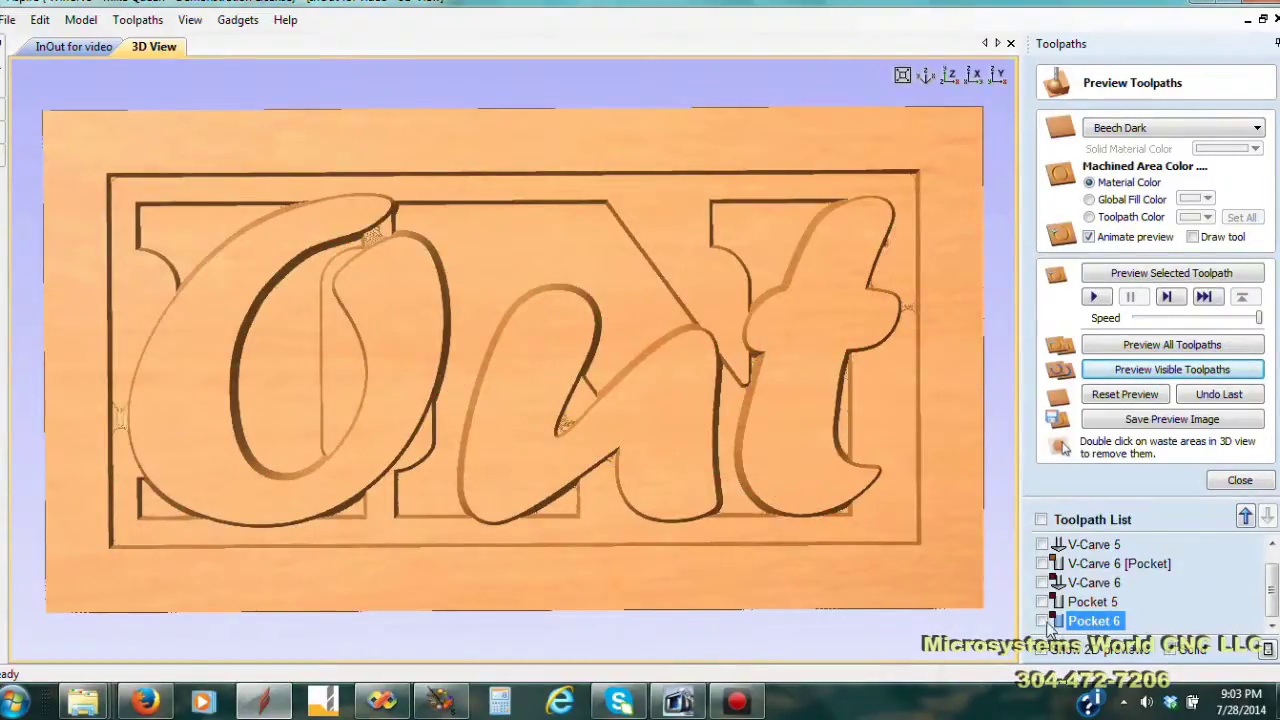
pyautogui.click(1043, 621)
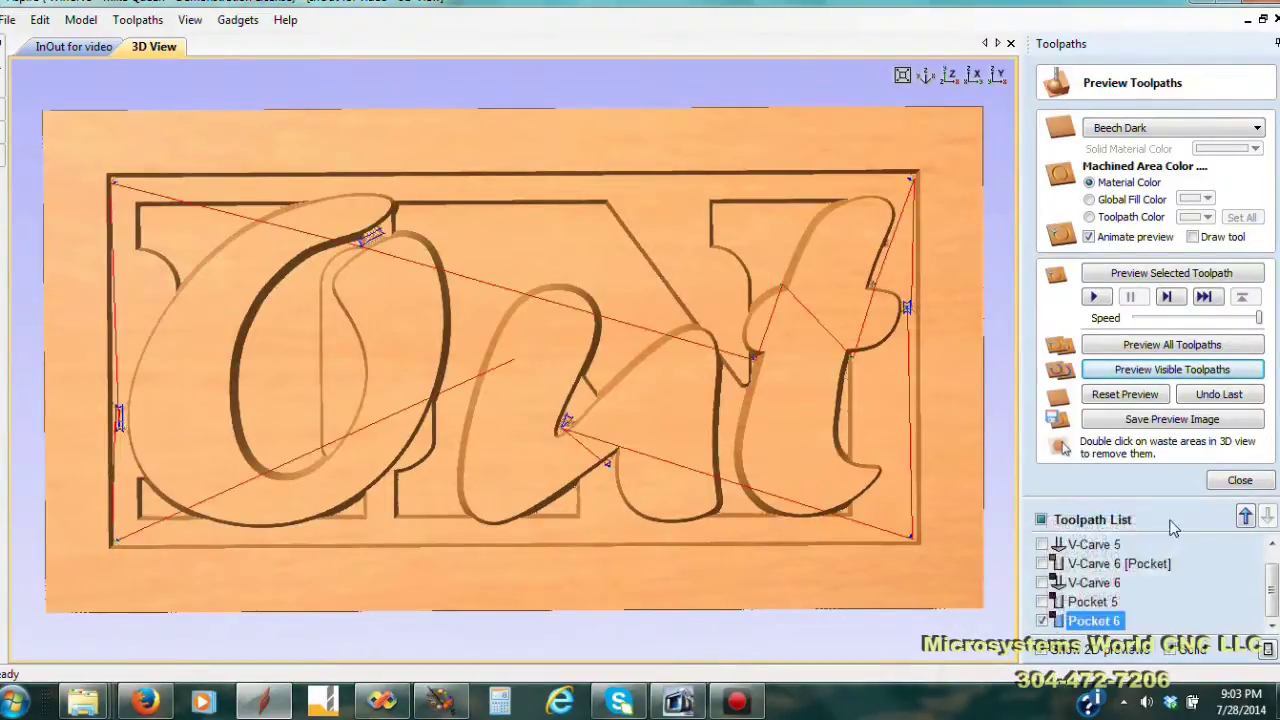
pyautogui.click(1133, 373)
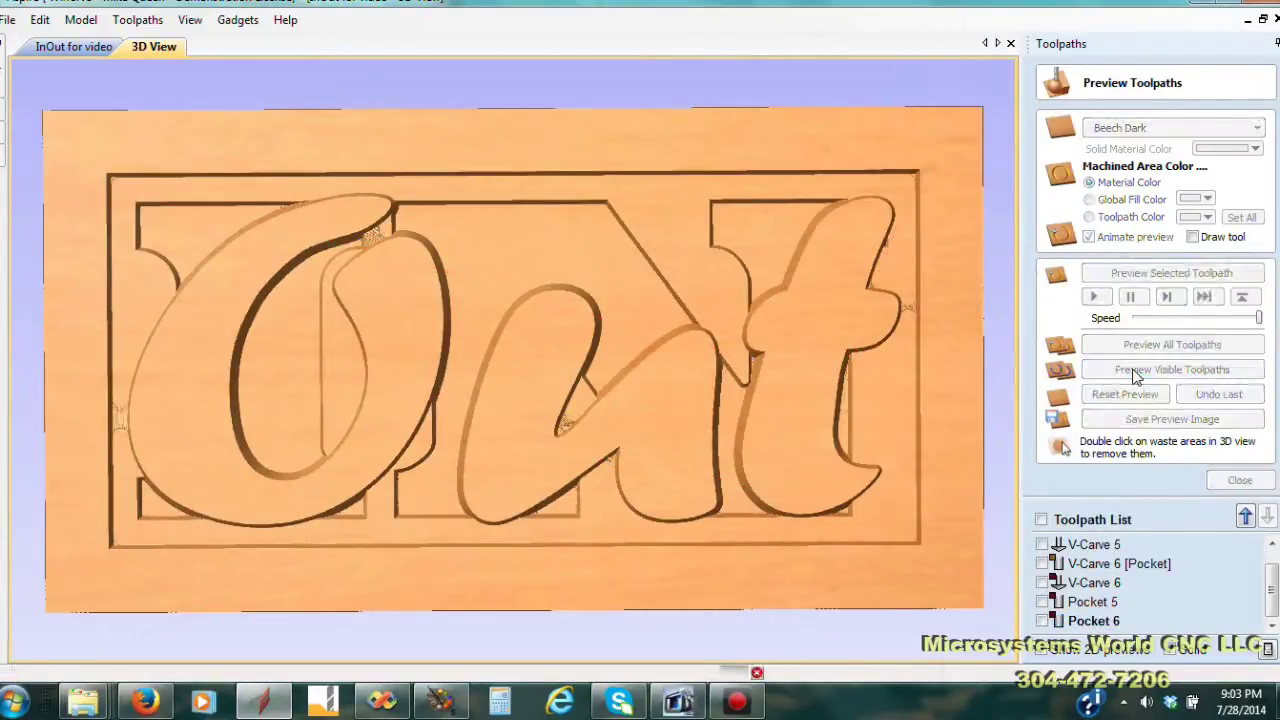